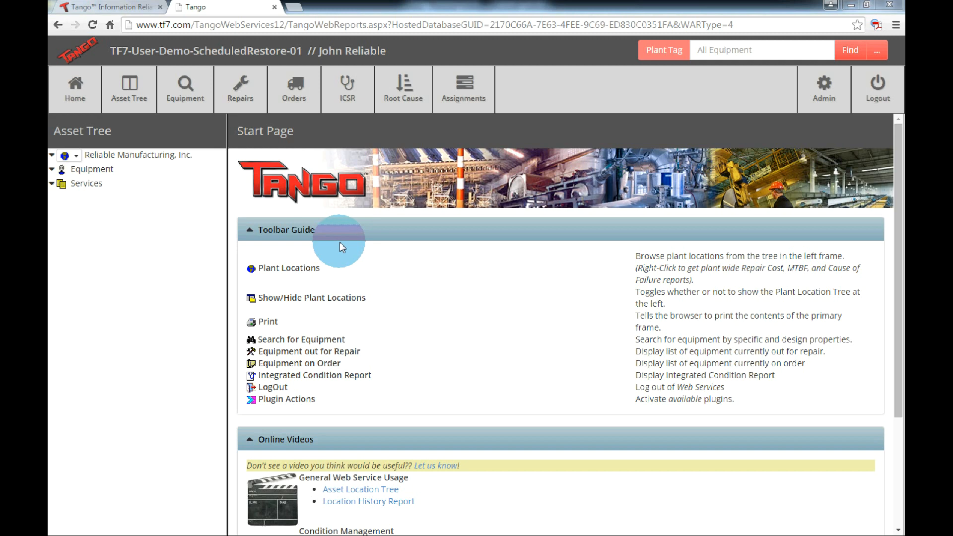
- Open the plant-wide Integrated Condition Status Report and look through its charts and condition entry table
{"action": "left_click", "coordinate": [351, 85]}
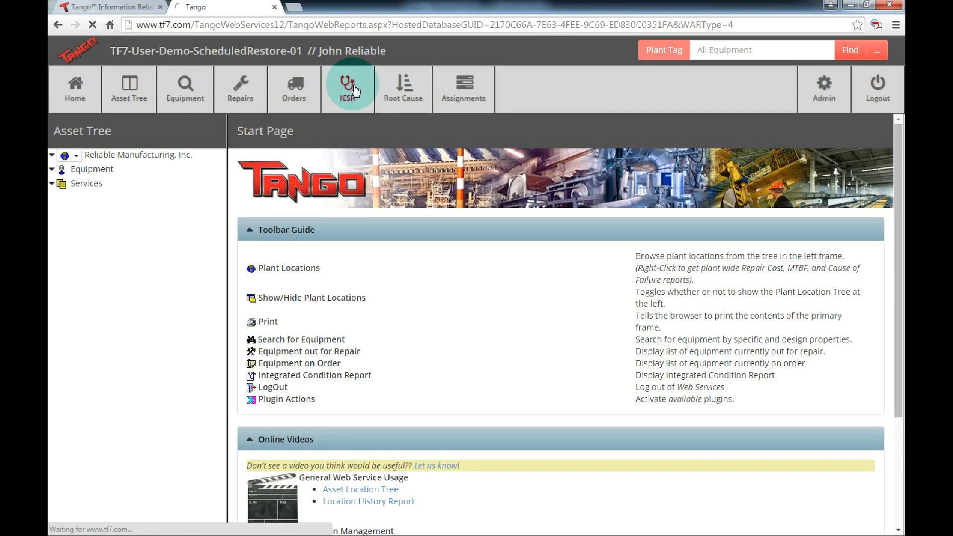
{"action": "left_click", "coordinate": [353, 268]}
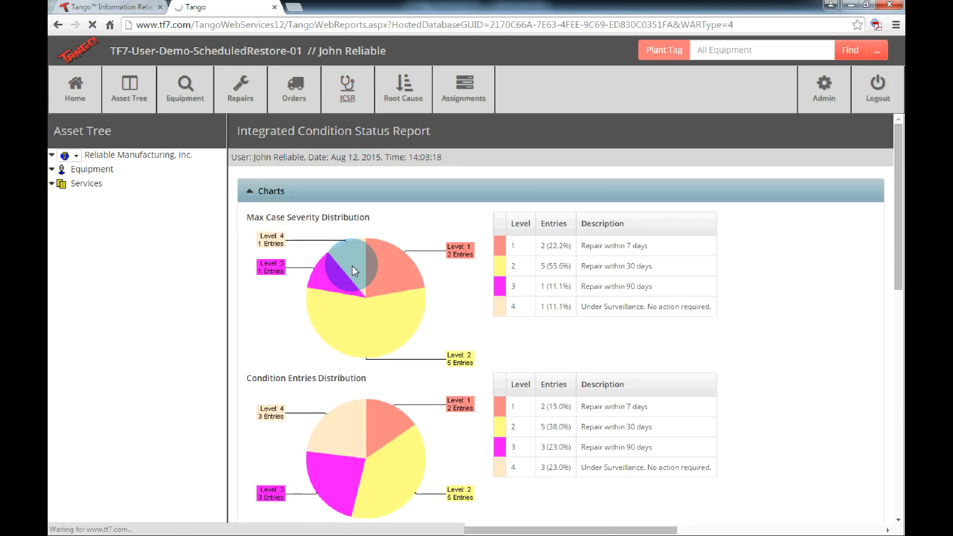
{"action": "scroll", "coordinate": [355, 269], "scroll_direction": "down", "scroll_amount": 12}
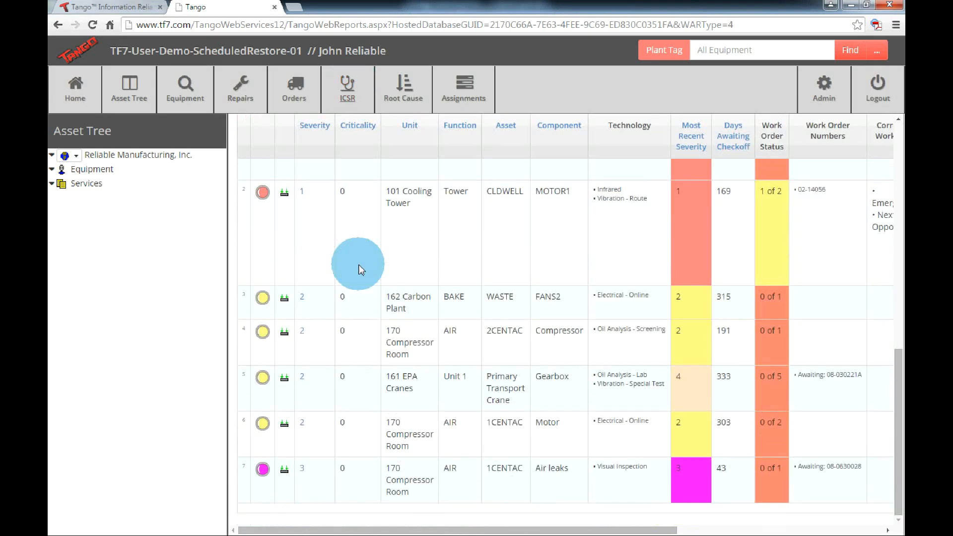
{"action": "scroll", "coordinate": [361, 269], "scroll_direction": "up", "scroll_amount": 12}
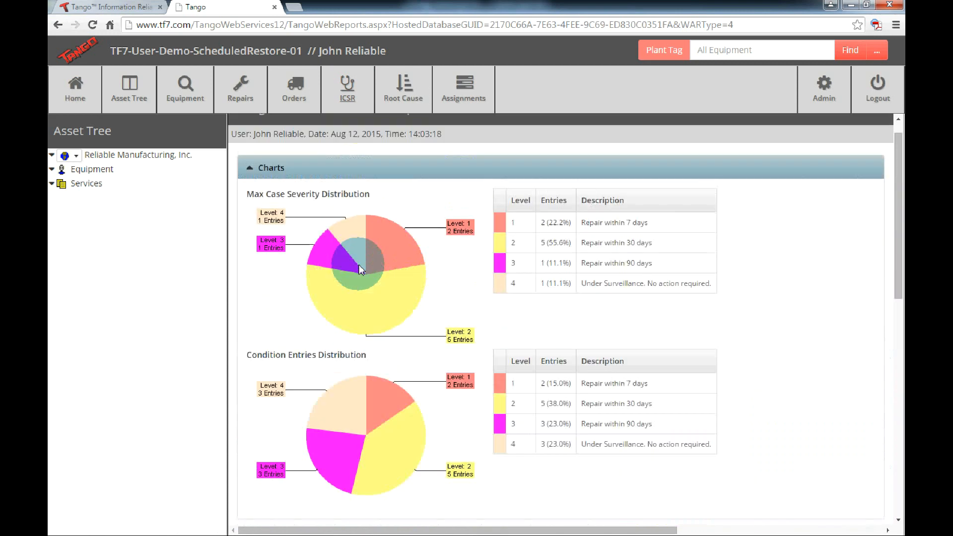
{"action": "left_click", "coordinate": [145, 231]}
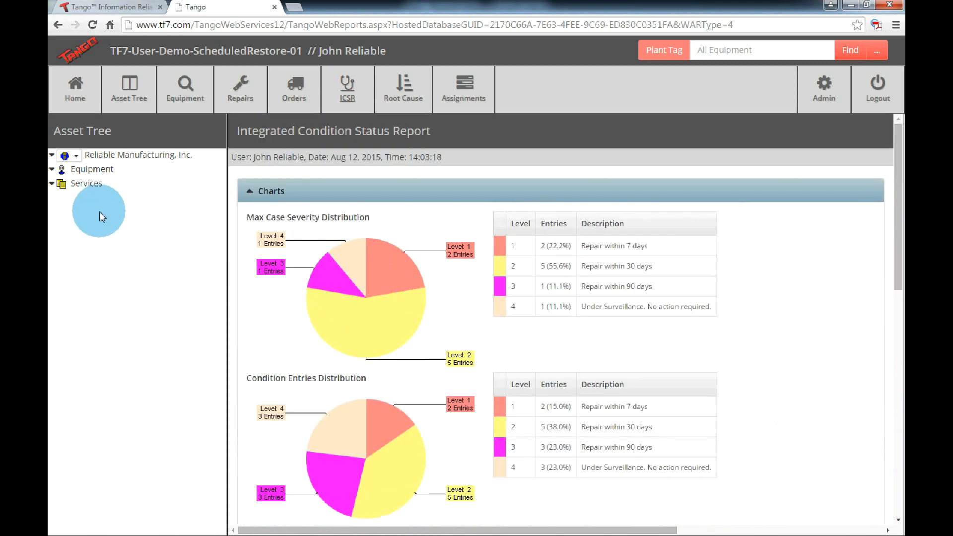
- Expand Reliable Manufacturing, Inc. in the asset tree and run the ICS Report for the 170 Compressor Room unit
{"action": "left_click", "coordinate": [51, 158]}
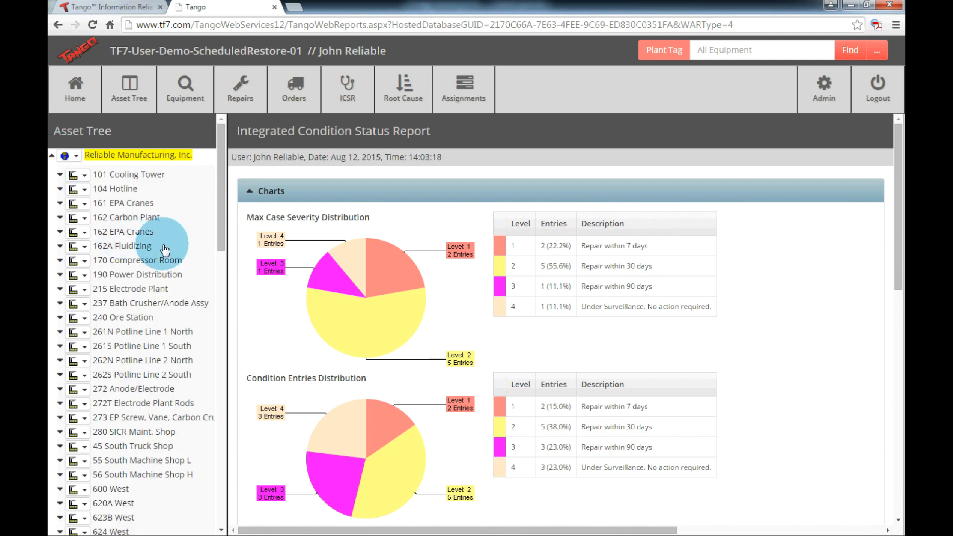
{"action": "left_click", "coordinate": [60, 260]}
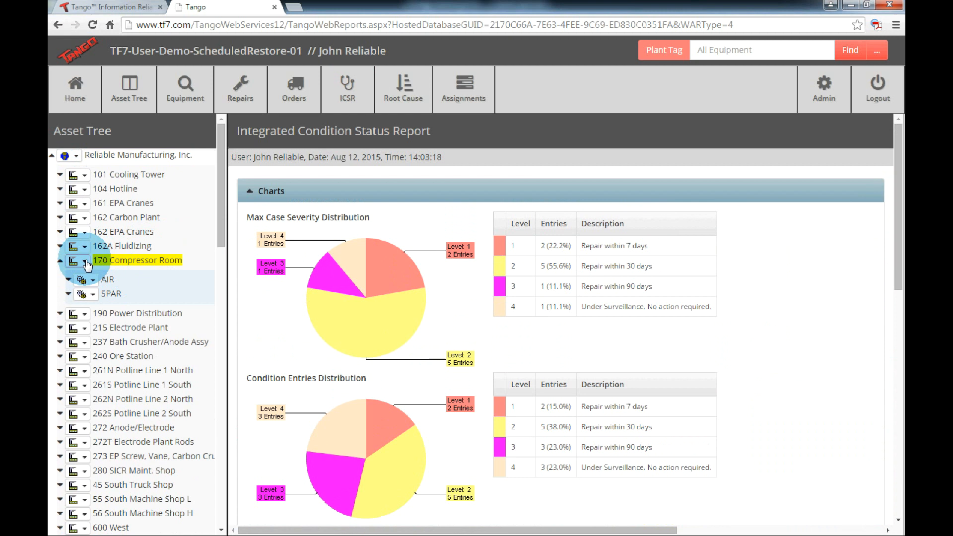
{"action": "left_click", "coordinate": [86, 261]}
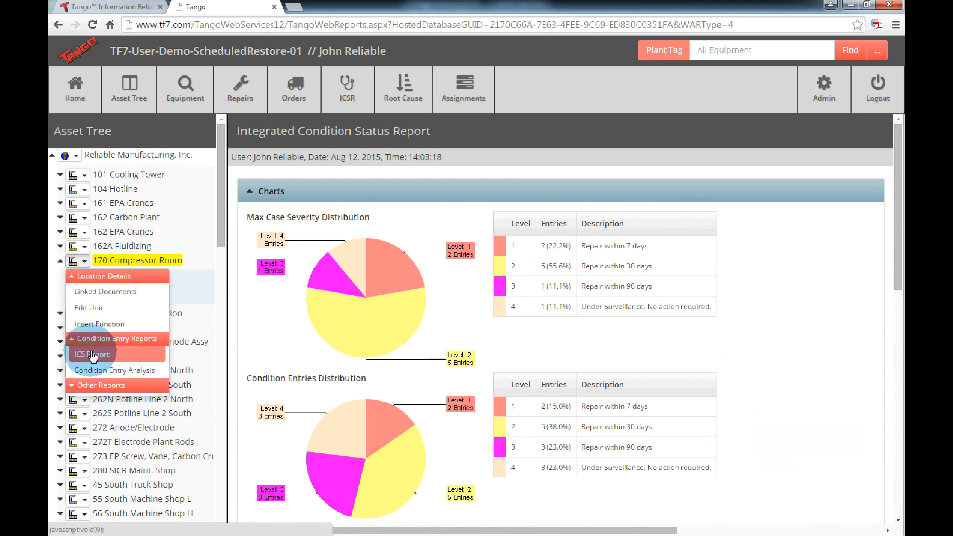
{"action": "left_click", "coordinate": [196, 291]}
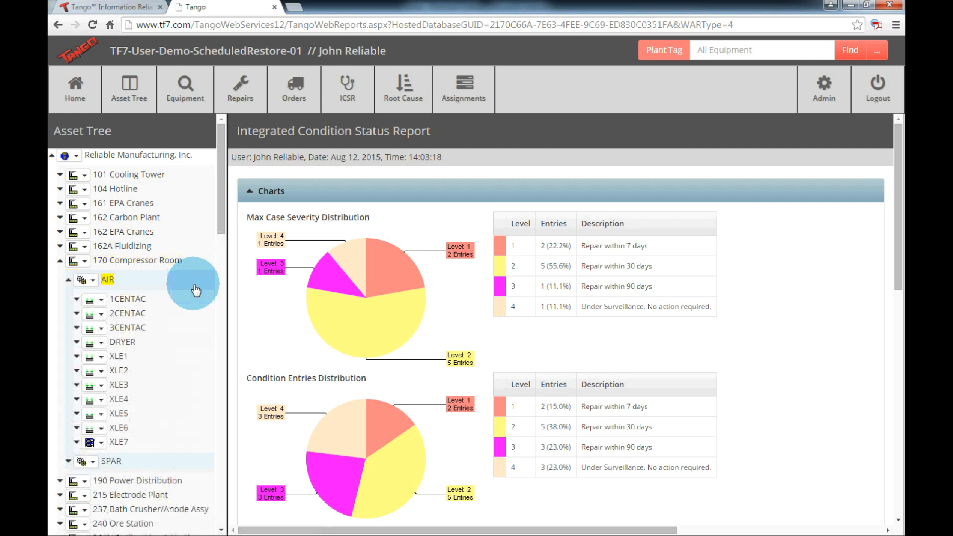
{"action": "left_click", "coordinate": [84, 261]}
{"action": "left_click", "coordinate": [128, 356]}
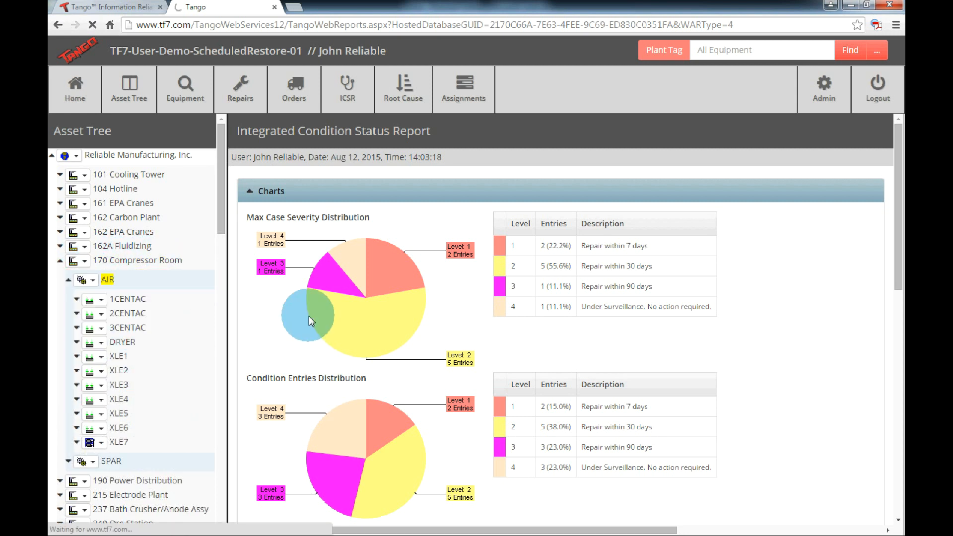
- Review the condition entries of the 170 Compressor Room report, collapse that unit's tree branch and check the report's filter description
{"action": "scroll", "coordinate": [437, 323], "scroll_direction": "down", "scroll_amount": 5}
{"action": "scroll", "coordinate": [437, 325], "scroll_direction": "down", "scroll_amount": 2}
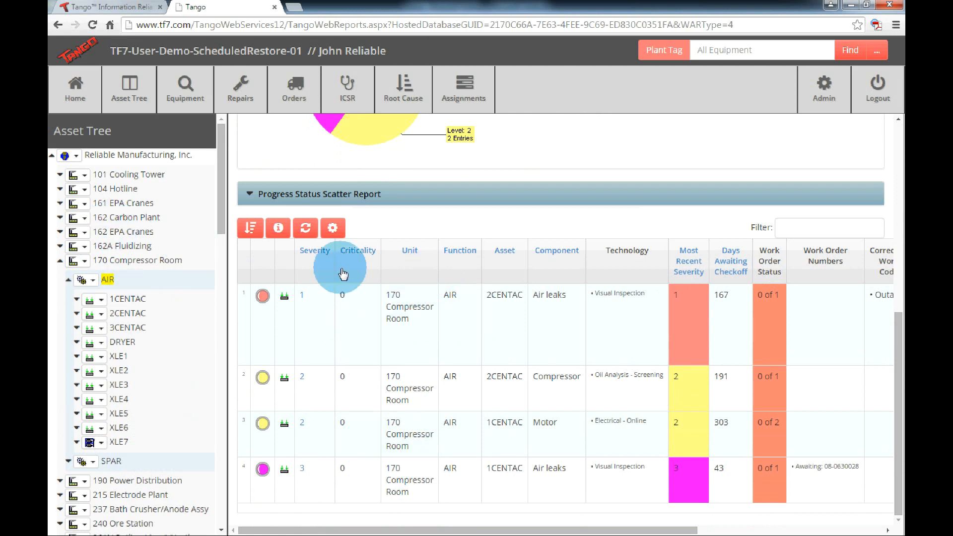
{"action": "left_click", "coordinate": [60, 260]}
{"action": "left_click", "coordinate": [306, 230]}
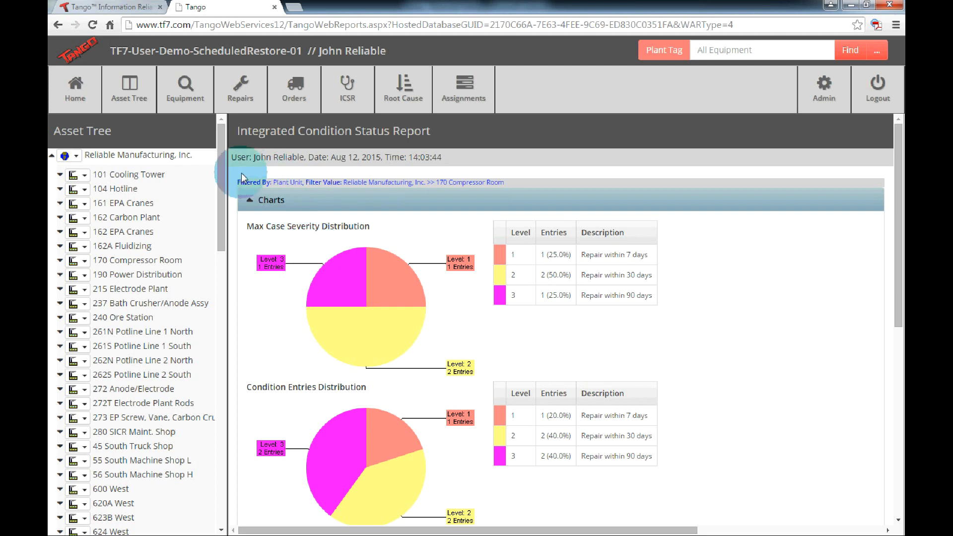
{"action": "left_click_drag", "start_coordinate": [234, 182], "coordinate": [502, 182]}
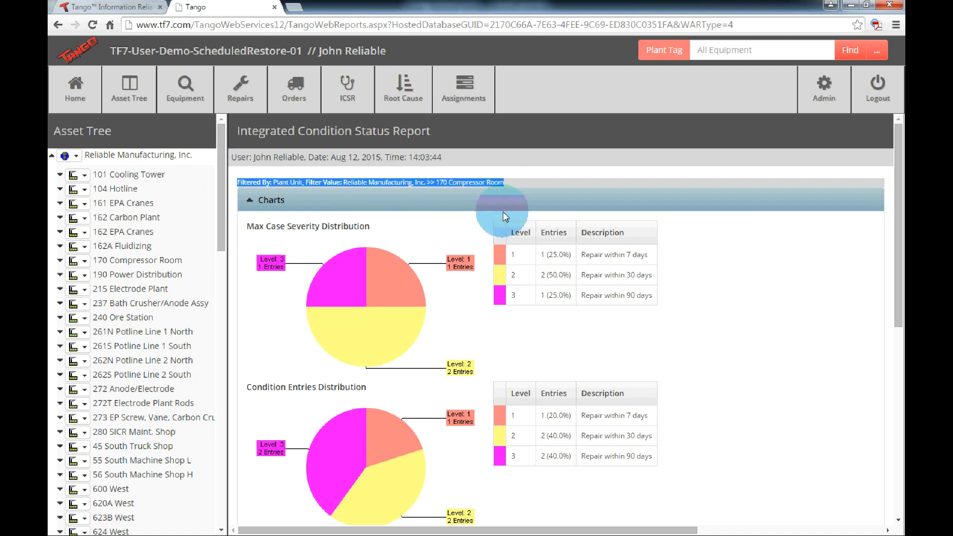
{"action": "left_click", "coordinate": [511, 170]}
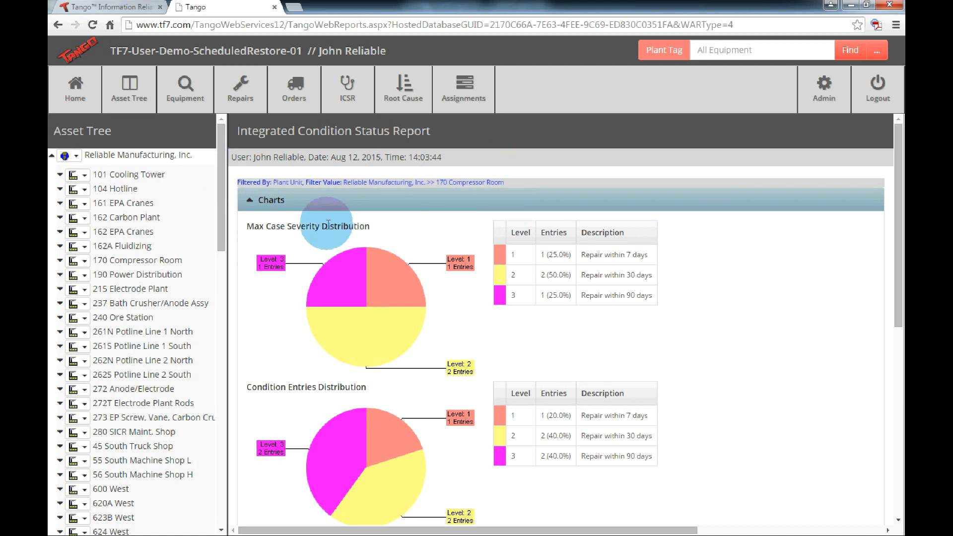
- Collapse and re-expand the Charts section, and examine the Max Case Severity and Condition Entries distributions and the table below
{"action": "left_click", "coordinate": [272, 200]}
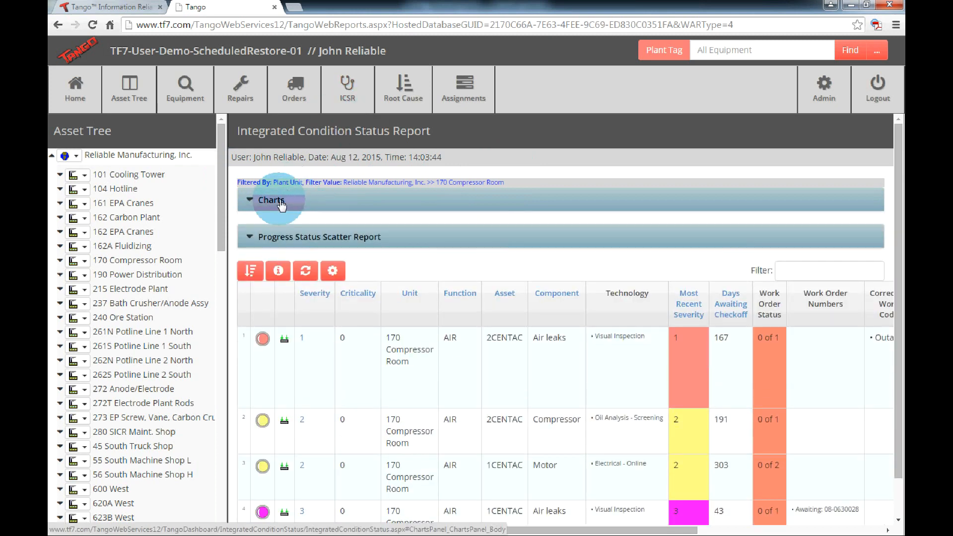
{"action": "left_click", "coordinate": [271, 200]}
{"action": "scroll", "coordinate": [277, 199], "scroll_direction": "down", "scroll_amount": 1}
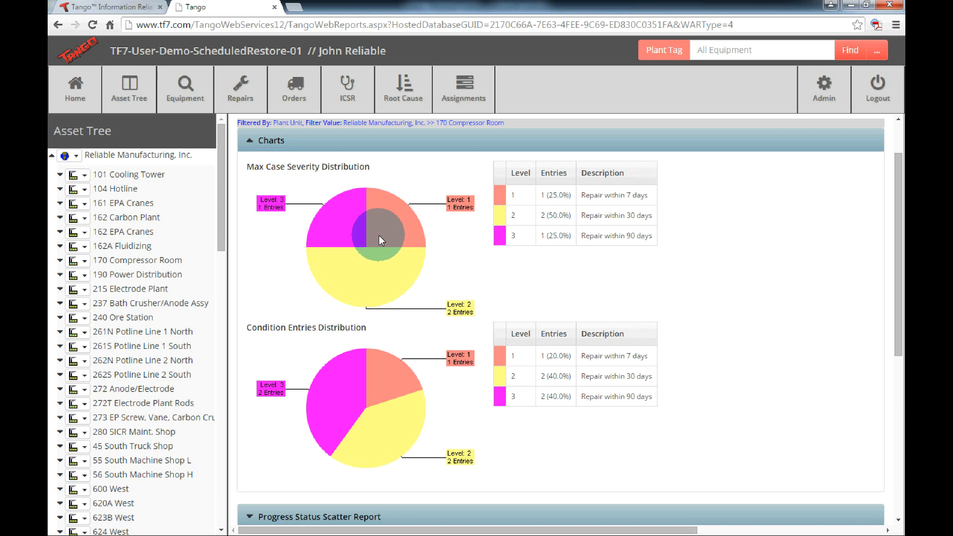
{"action": "scroll", "coordinate": [379, 236], "scroll_direction": "down", "scroll_amount": 1}
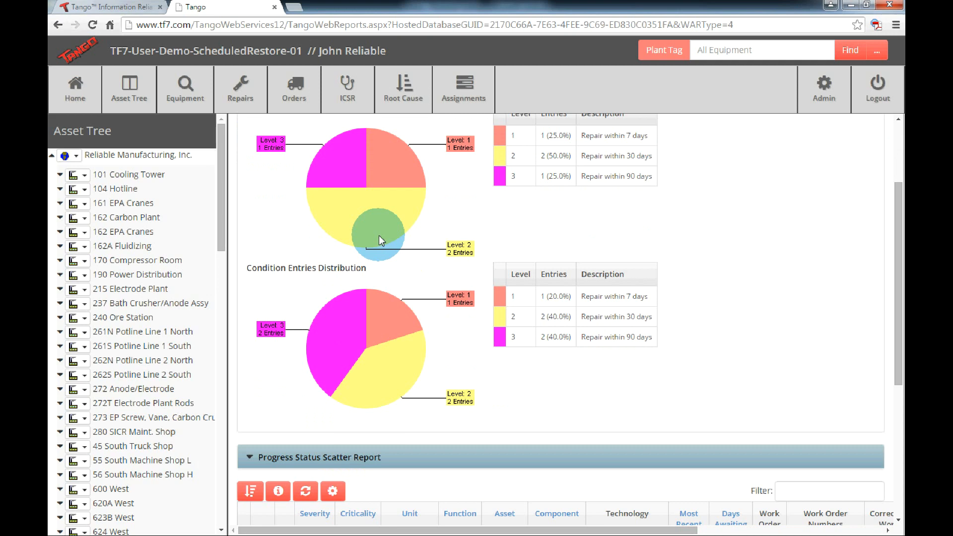
{"action": "scroll", "coordinate": [379, 235], "scroll_direction": "up", "scroll_amount": 1}
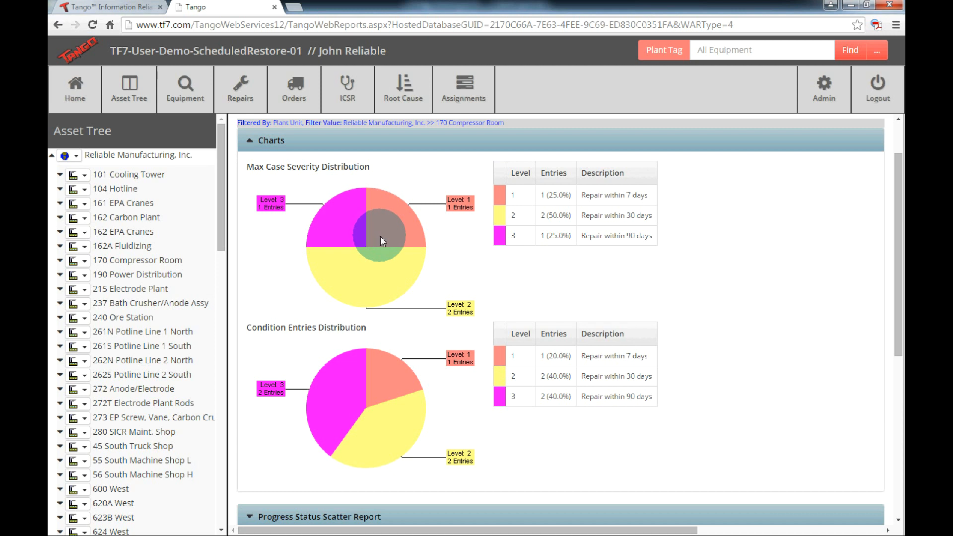
{"action": "scroll", "coordinate": [380, 236], "scroll_direction": "down", "scroll_amount": 1}
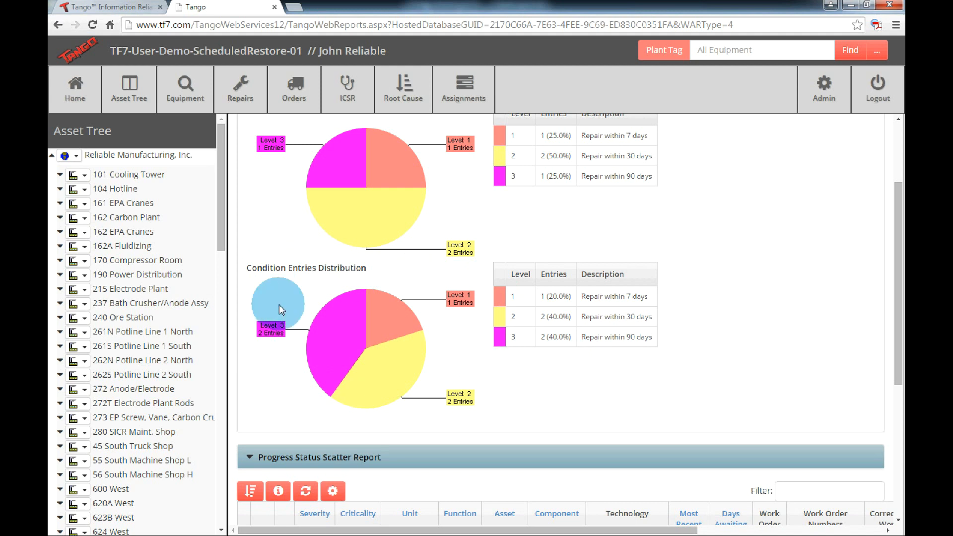
{"action": "scroll", "coordinate": [306, 318], "scroll_direction": "down", "scroll_amount": 5}
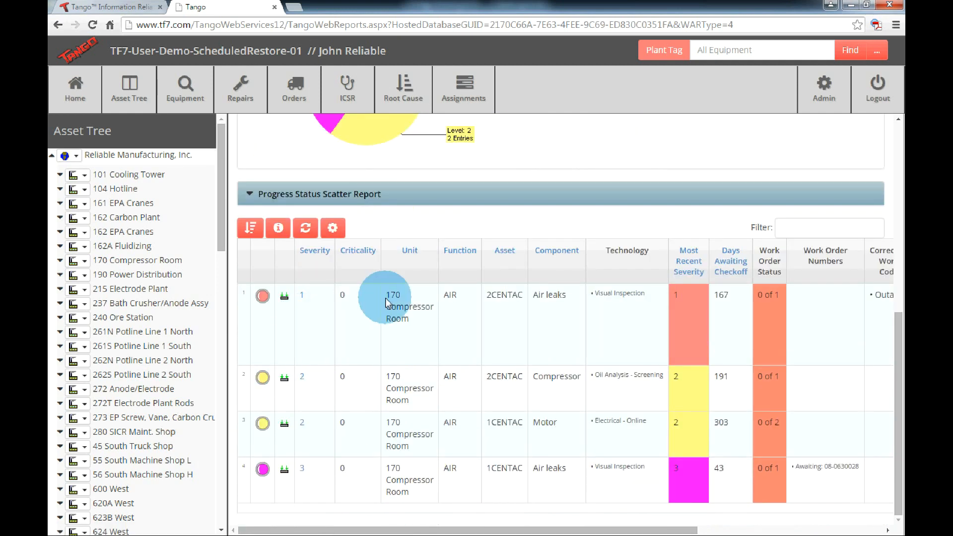
{"action": "scroll", "coordinate": [379, 298], "scroll_direction": "up", "scroll_amount": 3}
{"action": "scroll", "coordinate": [386, 328], "scroll_direction": "down", "scroll_amount": 3}
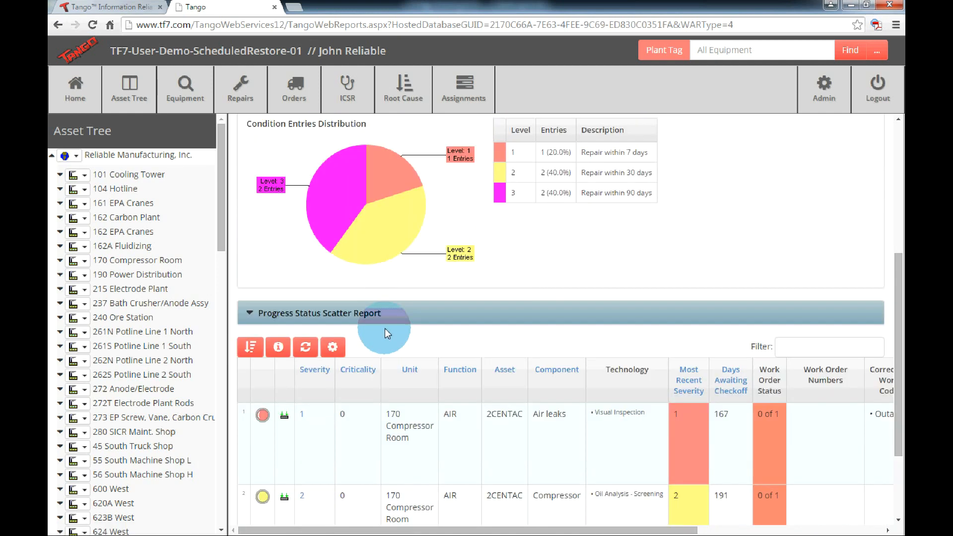
{"action": "scroll", "coordinate": [385, 324], "scroll_direction": "up", "scroll_amount": 1}
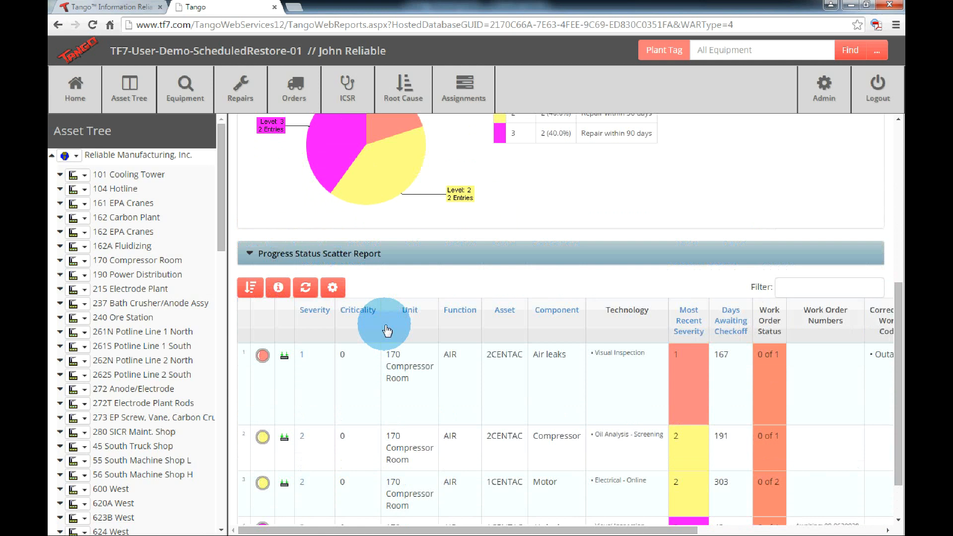
- Expand the Progress Status Scatter Report to examine its chart and logic, and collapse both it and the Charts section
{"action": "left_click", "coordinate": [350, 255]}
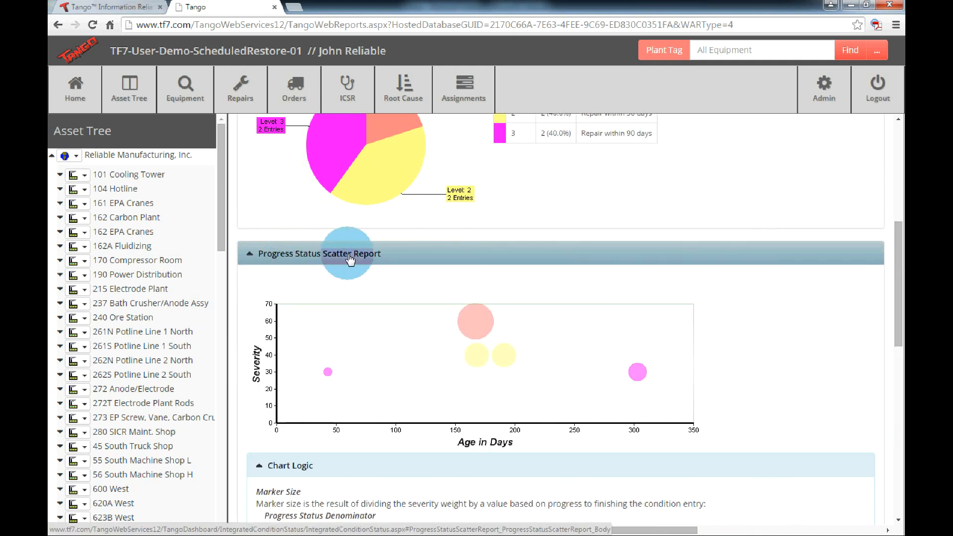
{"action": "scroll", "coordinate": [370, 276], "scroll_direction": "down", "scroll_amount": 3}
{"action": "scroll", "coordinate": [373, 279], "scroll_direction": "down", "scroll_amount": 3}
{"action": "scroll", "coordinate": [368, 273], "scroll_direction": "up", "scroll_amount": 6}
{"action": "left_click", "coordinate": [330, 254]}
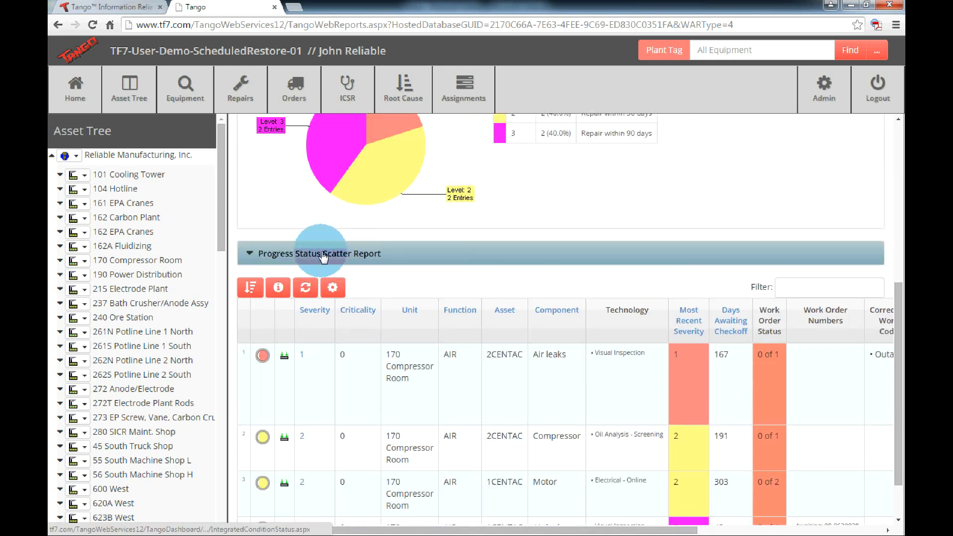
{"action": "scroll", "coordinate": [310, 228], "scroll_direction": "up", "scroll_amount": 5}
{"action": "left_click", "coordinate": [307, 213]}
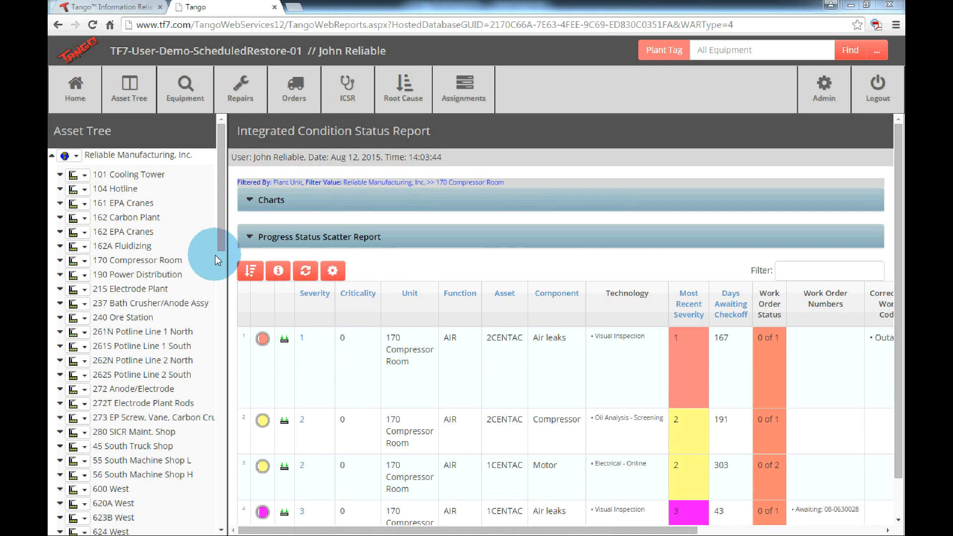
- Open the Output Formatting options, view the fields available for Sort Field 1, and close the dialog without applying anything
{"action": "left_click", "coordinate": [257, 277]}
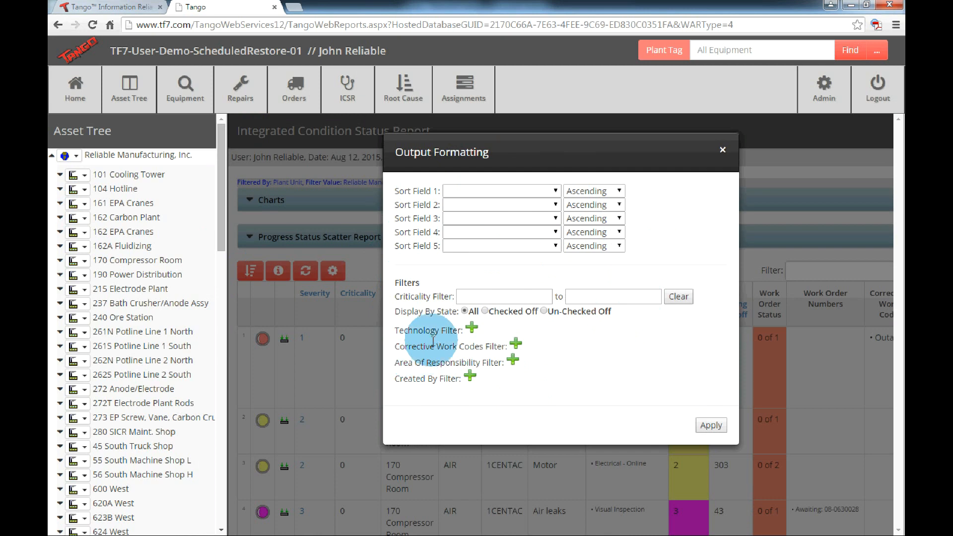
{"action": "left_click", "coordinate": [548, 191]}
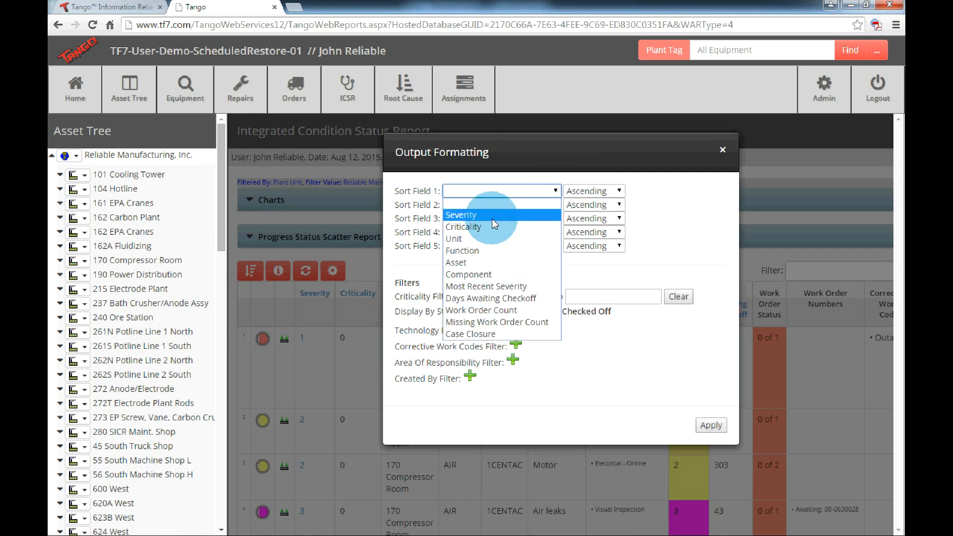
{"action": "left_click", "coordinate": [672, 207]}
{"action": "left_click", "coordinate": [723, 150]}
- Open the Integrated Condition Status Configuration listing and review its column titles, data sources and sort settings
{"action": "left_click", "coordinate": [279, 272]}
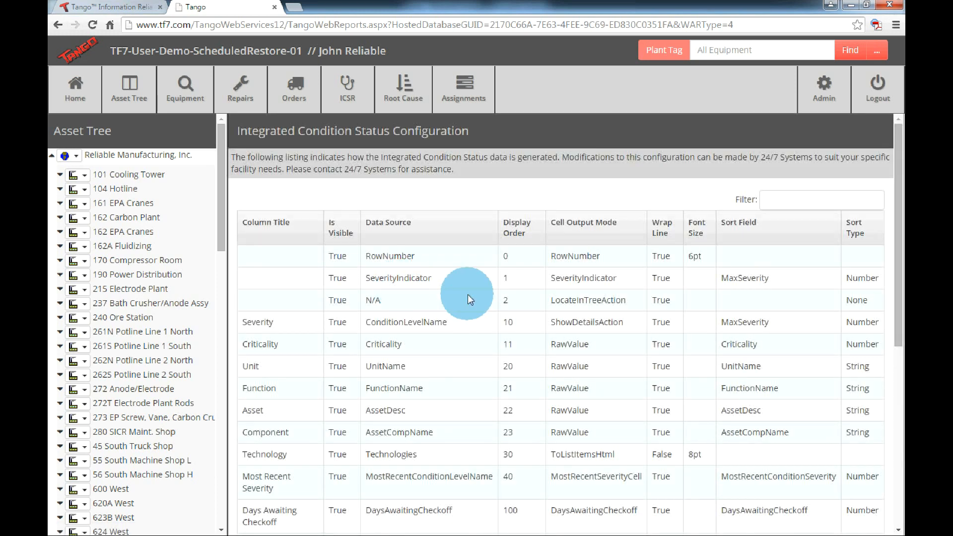
{"action": "scroll", "coordinate": [492, 285], "scroll_direction": "down", "scroll_amount": 4}
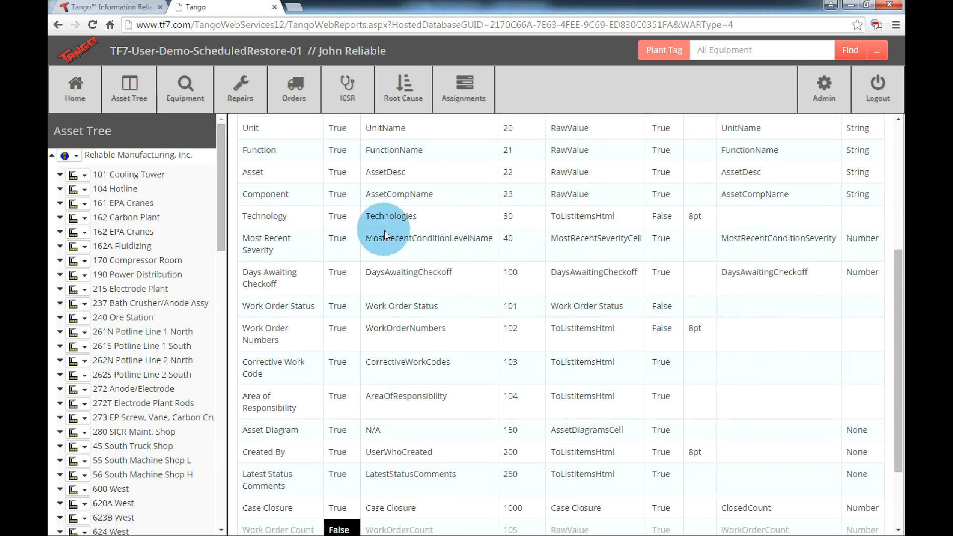
{"action": "scroll", "coordinate": [386, 235], "scroll_direction": "up", "scroll_amount": 3}
{"action": "scroll", "coordinate": [386, 235], "scroll_direction": "up", "scroll_amount": 1}
- Reopen the plant-wide Integrated Condition Status Report, refresh it and return to its condition entry table
{"action": "left_click", "coordinate": [348, 92]}
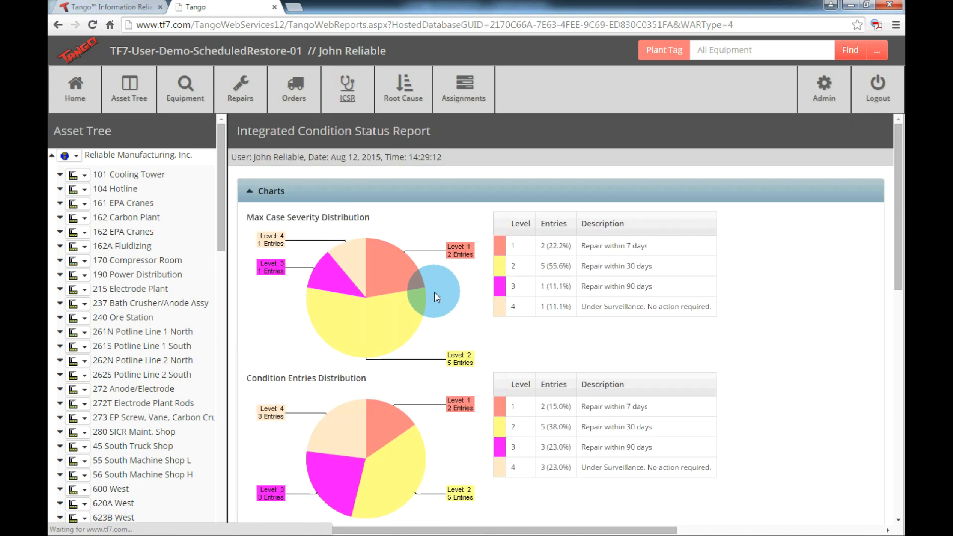
{"action": "scroll", "coordinate": [434, 296], "scroll_direction": "down", "scroll_amount": 10}
{"action": "scroll", "coordinate": [432, 298], "scroll_direction": "up", "scroll_amount": 3}
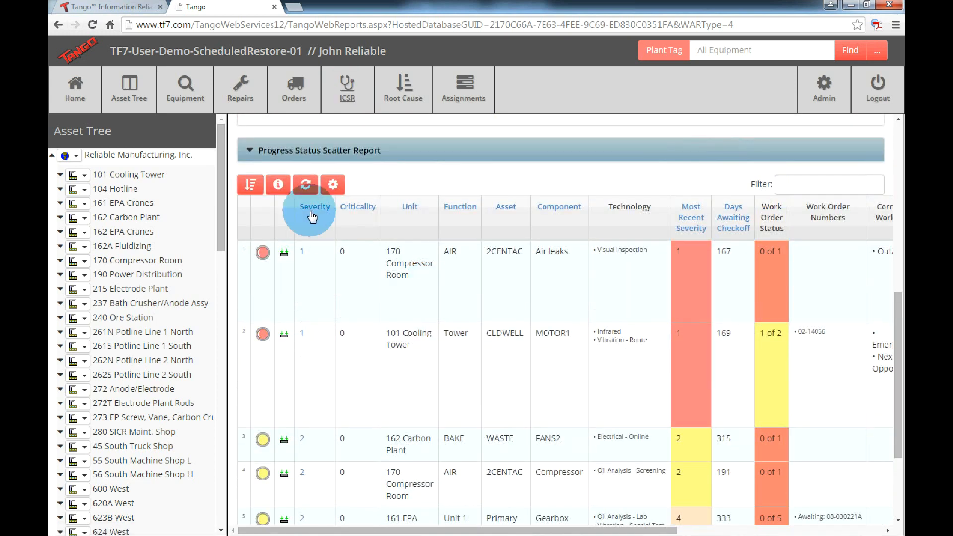
{"action": "left_click", "coordinate": [305, 184]}
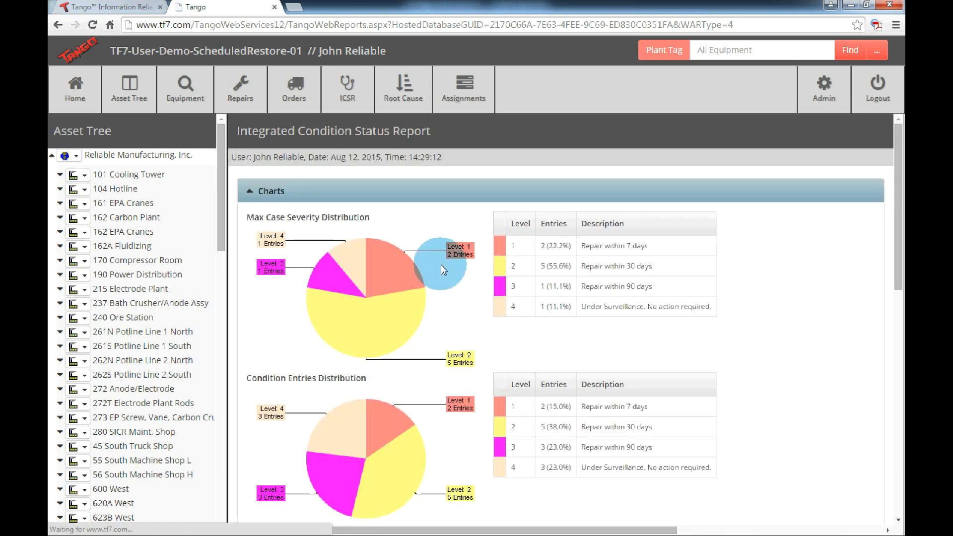
{"action": "scroll", "coordinate": [440, 265], "scroll_direction": "down", "scroll_amount": 10}
{"action": "scroll", "coordinate": [436, 213], "scroll_direction": "up", "scroll_amount": 2}
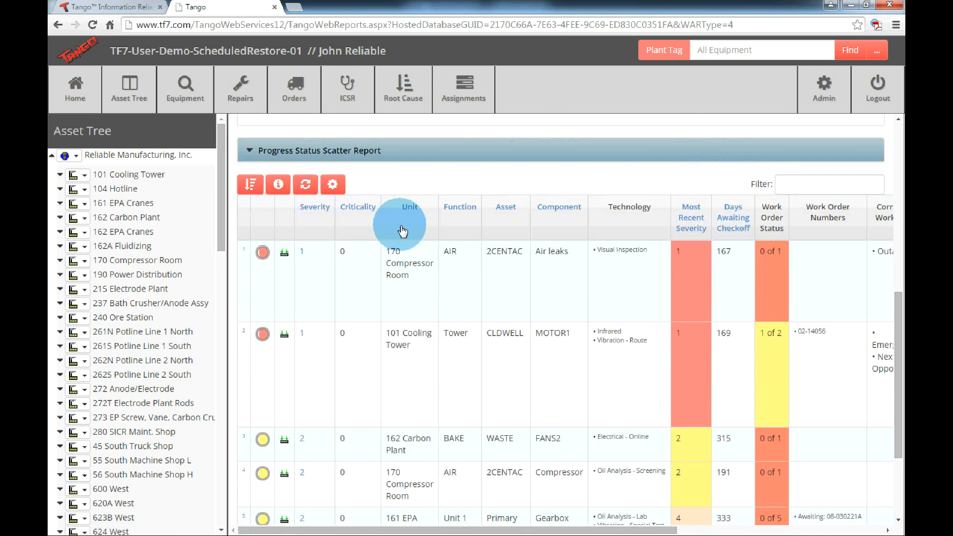
- View the report's More Options for additional views, import and export, and close the dialog
{"action": "left_click", "coordinate": [332, 184]}
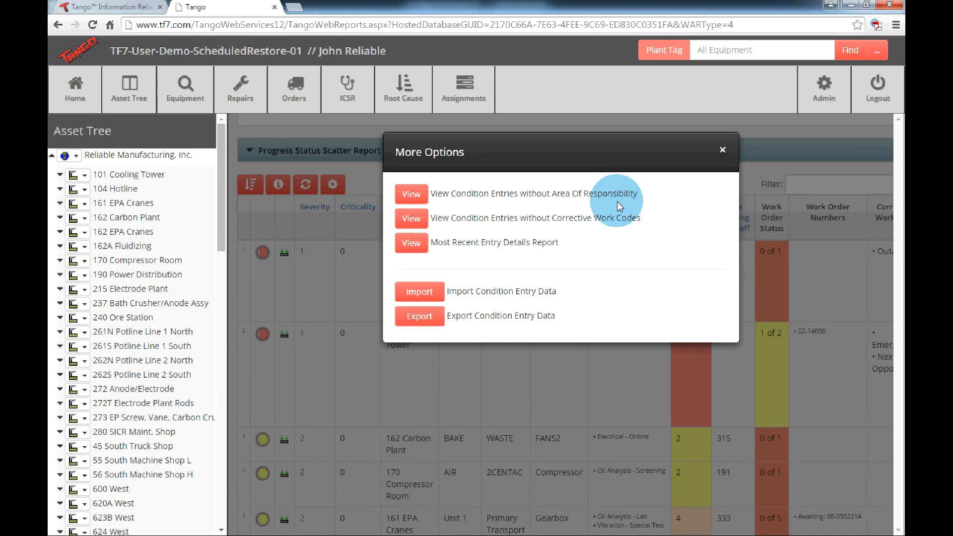
{"action": "left_click", "coordinate": [721, 149]}
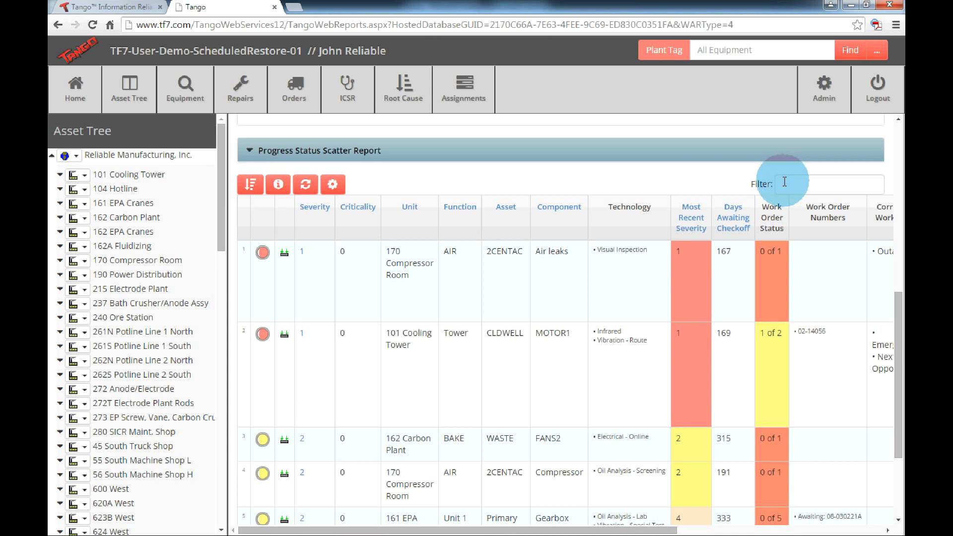
- Filter the Progress Status Scatter Report by 170 and clear the filter again
{"action": "left_click", "coordinate": [785, 182]}
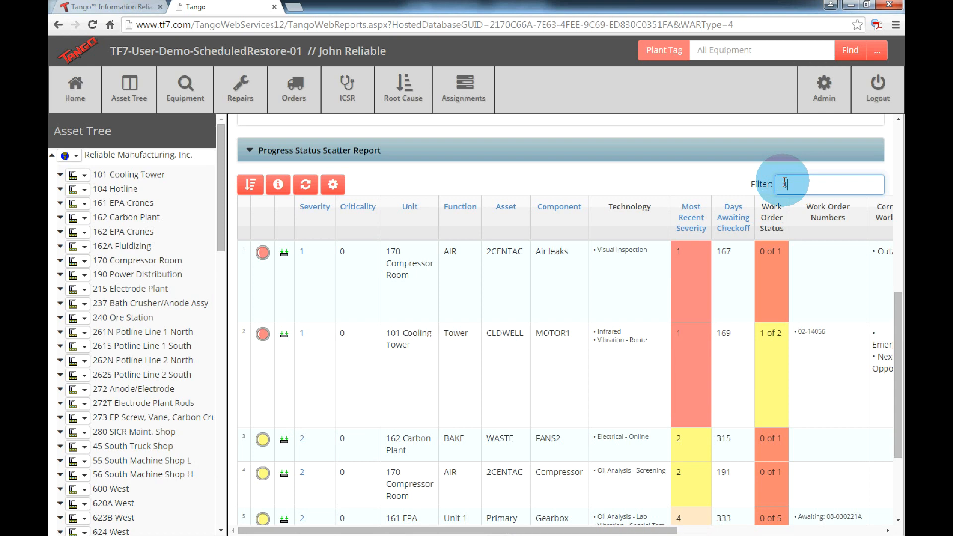
{"action": "type", "text": "170"}
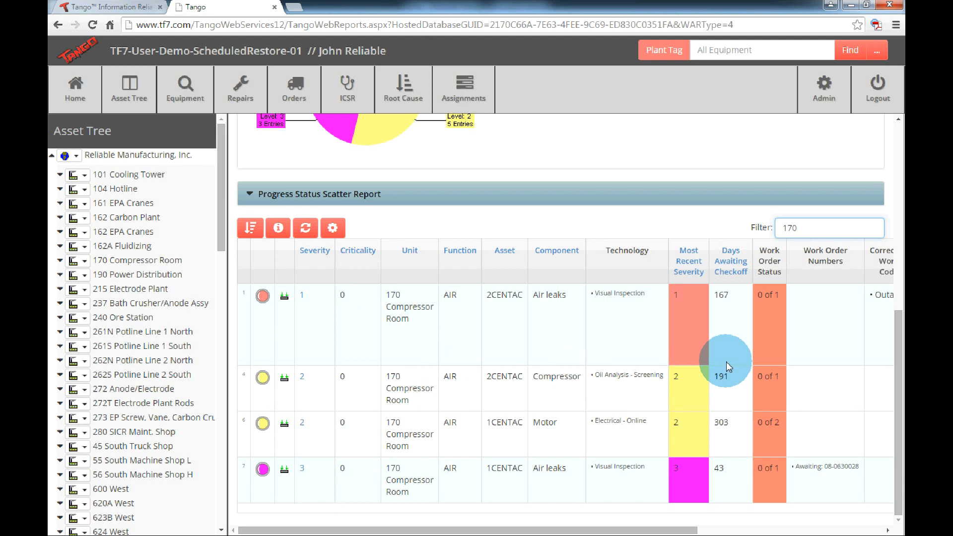
{"action": "key", "text": "BackSpace"}
{"action": "key", "text": "BackSpace"}
{"action": "key", "text": "BackSpace"}
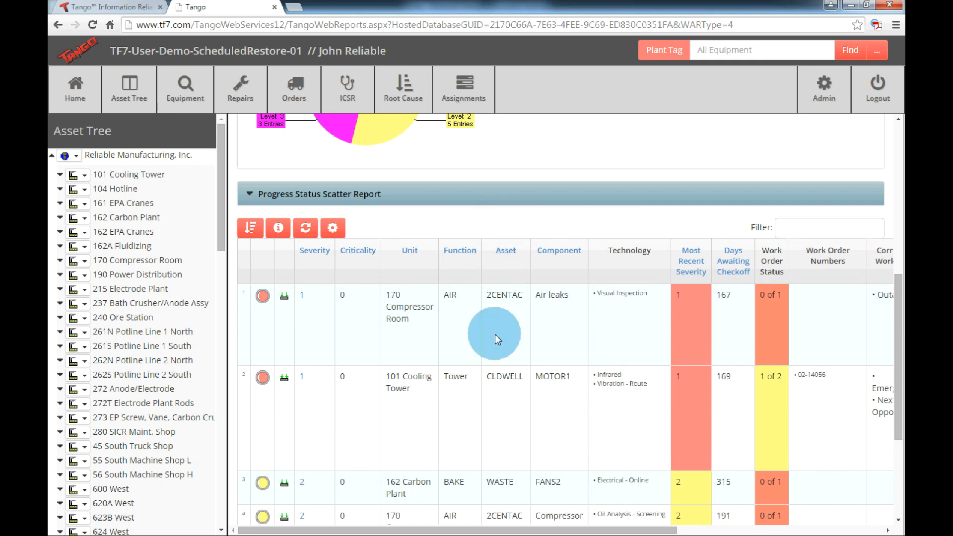
- Sort the Progress Status Scatter Report by Unit in ascending and descending order, and finally by Severity ascending
{"action": "scroll", "coordinate": [494, 335], "scroll_direction": "down", "scroll_amount": 4}
{"action": "scroll", "coordinate": [491, 336], "scroll_direction": "up", "scroll_amount": 8}
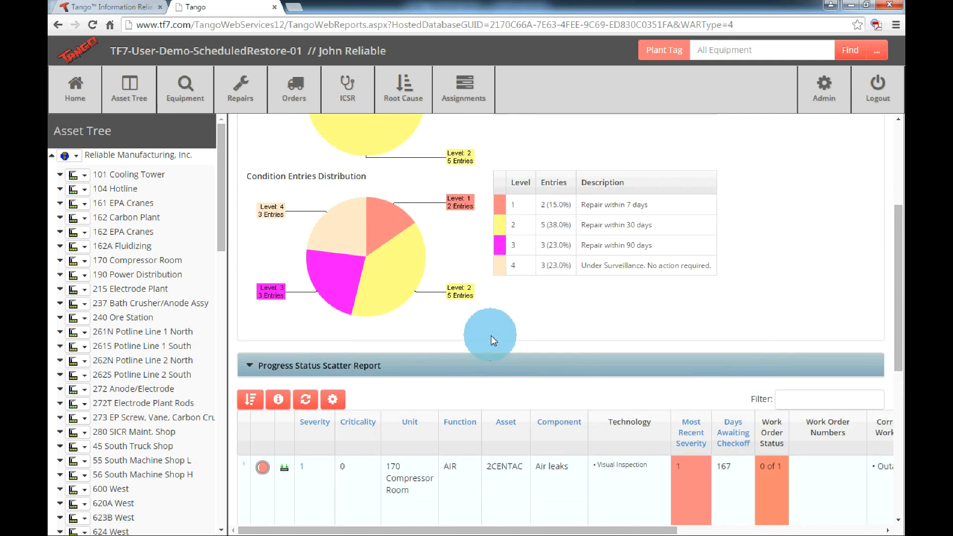
{"action": "scroll", "coordinate": [491, 336], "scroll_direction": "down", "scroll_amount": 4}
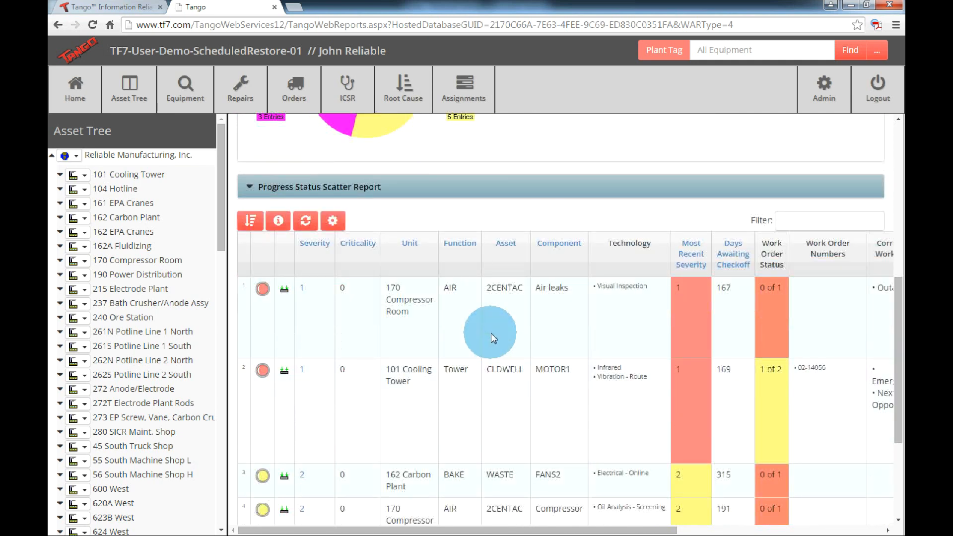
{"action": "scroll", "coordinate": [490, 332], "scroll_direction": "down", "scroll_amount": 1}
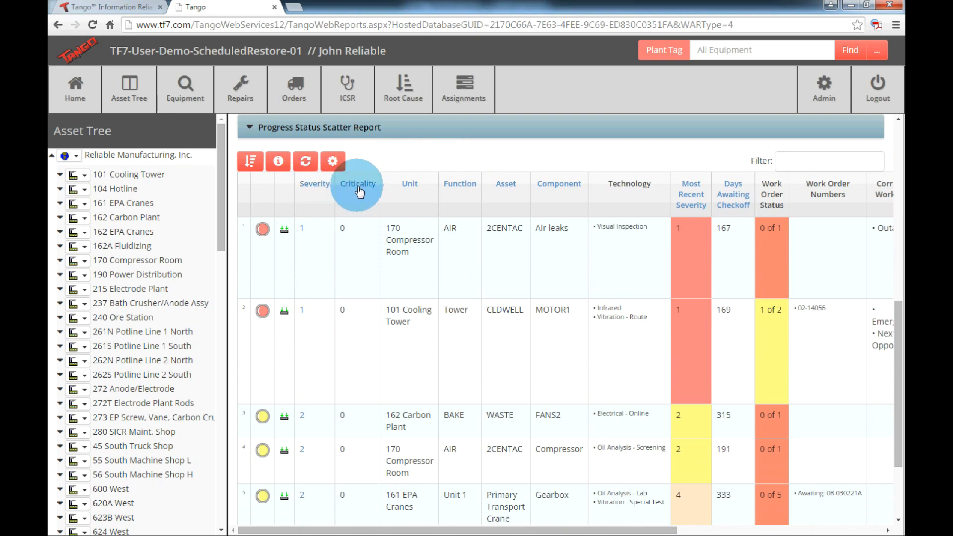
{"action": "left_click", "coordinate": [408, 187]}
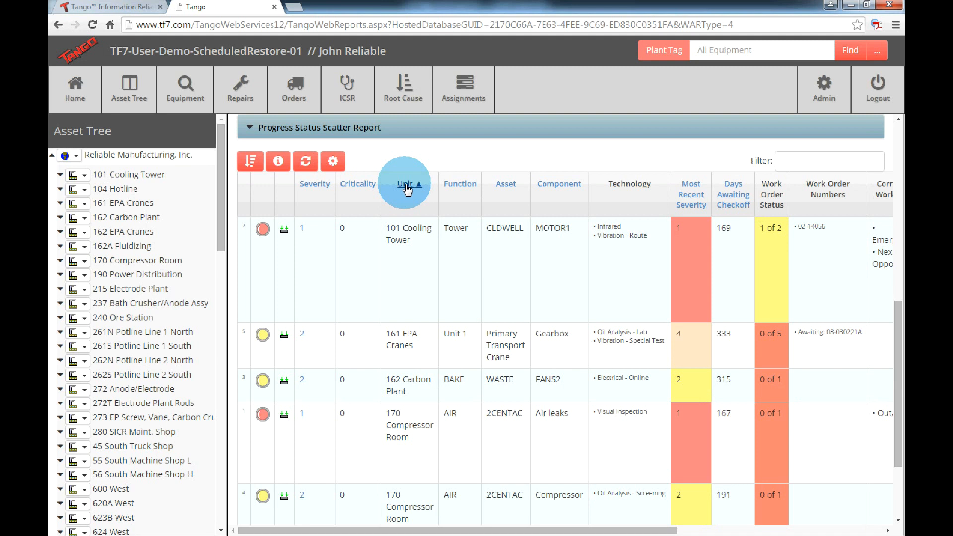
{"action": "left_click", "coordinate": [407, 187]}
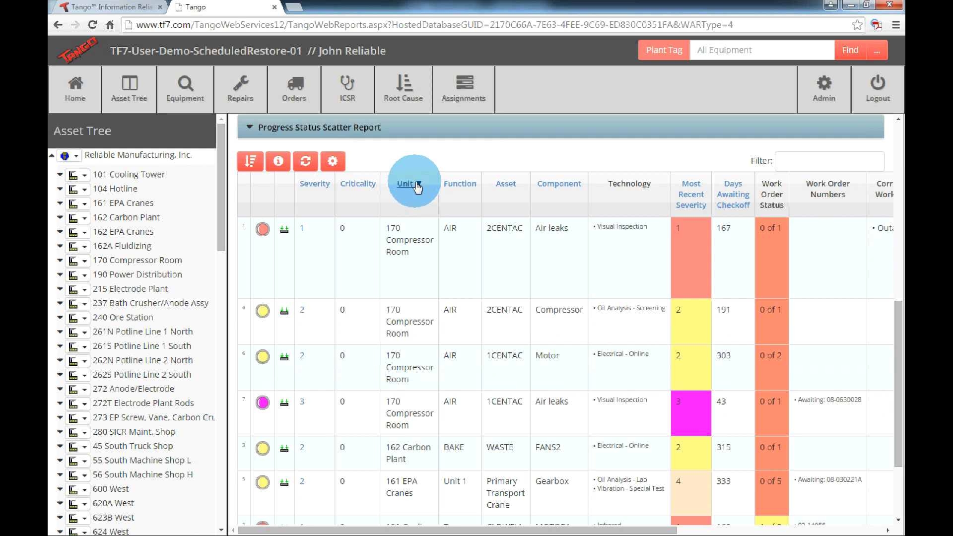
{"action": "left_click", "coordinate": [314, 187]}
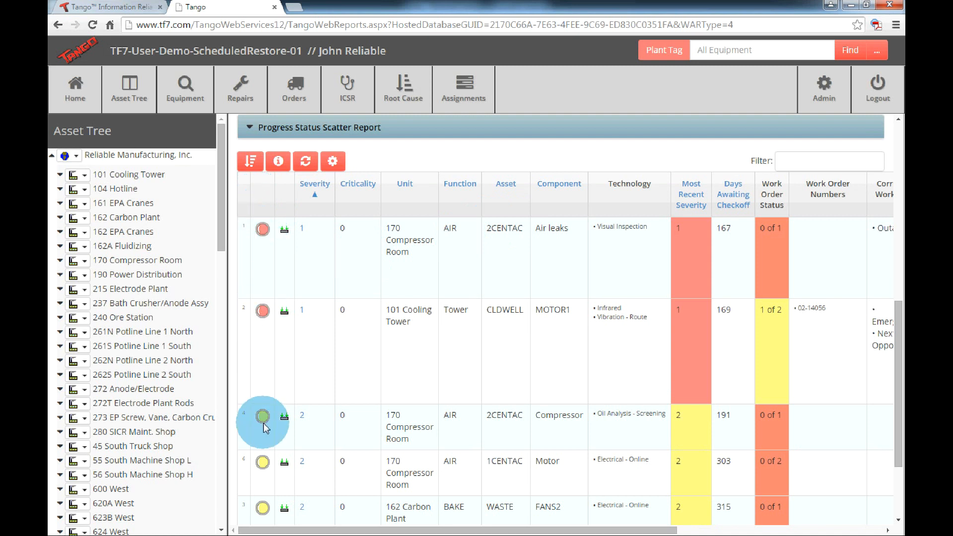
- Compare the scatter report's severity indicators with the Condition Entries Distribution legend, highlighting the level 1 description
{"action": "scroll", "coordinate": [320, 353], "scroll_direction": "up", "scroll_amount": 6}
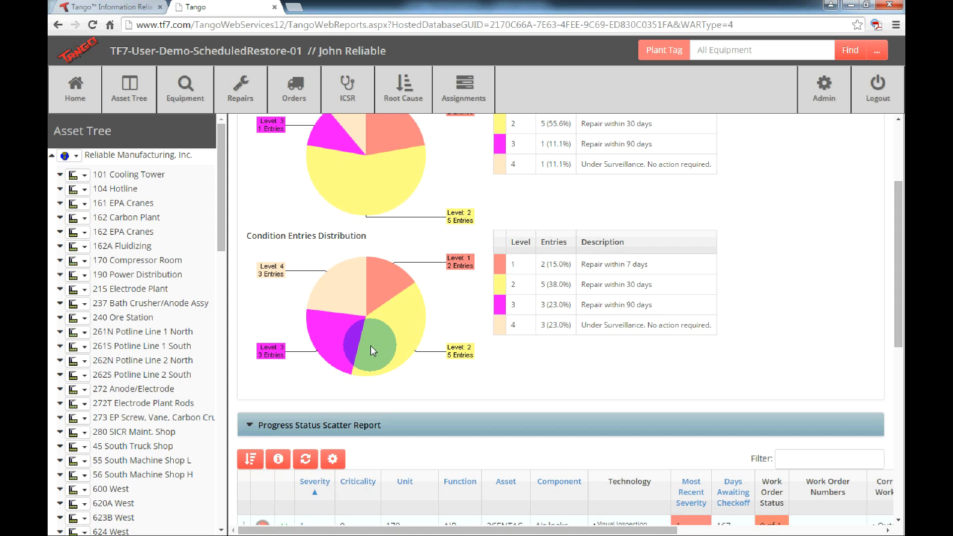
{"action": "scroll", "coordinate": [372, 350], "scroll_direction": "down", "scroll_amount": 5}
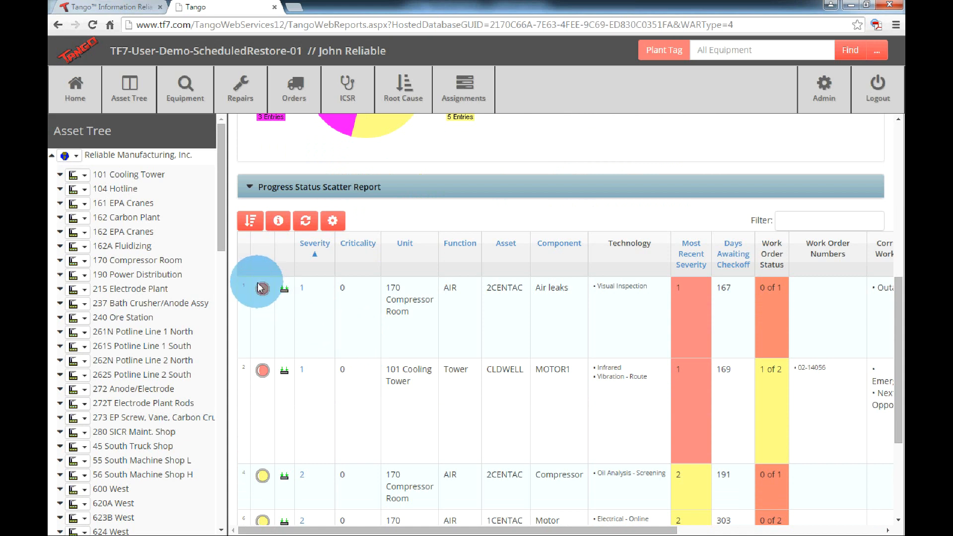
{"action": "scroll", "coordinate": [349, 300], "scroll_direction": "up", "scroll_amount": 4}
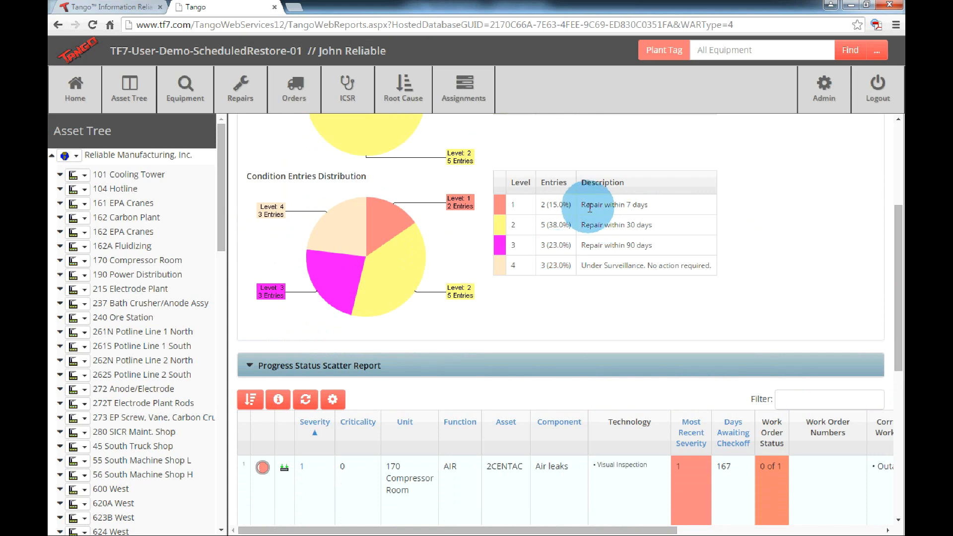
{"action": "left_click_drag", "start_coordinate": [577, 205], "coordinate": [645, 204]}
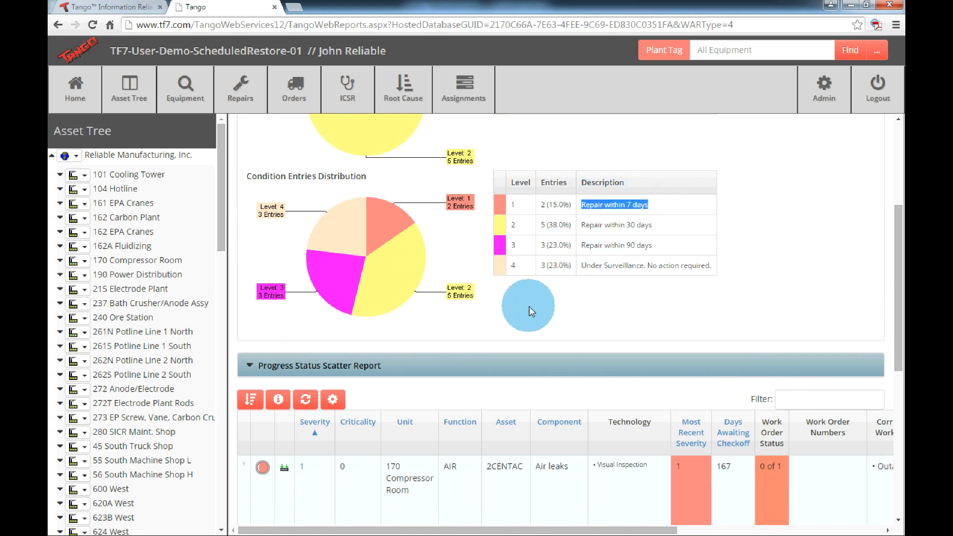
{"action": "left_click", "coordinate": [367, 334]}
{"action": "scroll", "coordinate": [336, 339], "scroll_direction": "down", "scroll_amount": 3}
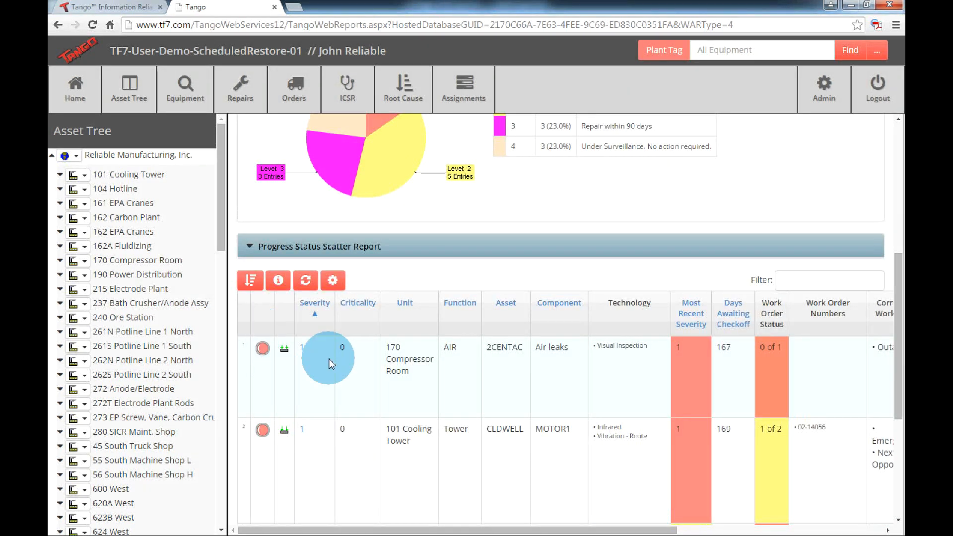
{"action": "scroll", "coordinate": [309, 364], "scroll_direction": "down", "scroll_amount": 1}
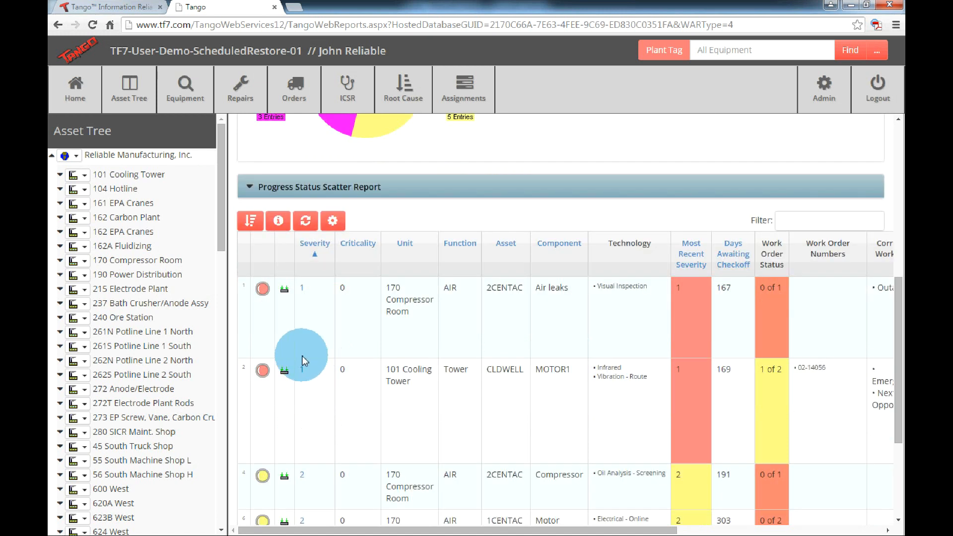
- Locate the 170 Compressor Room Air leaks entry and the 101 Cooling Tower MOTOR1 entry in the asset tree
{"action": "left_click", "coordinate": [284, 293]}
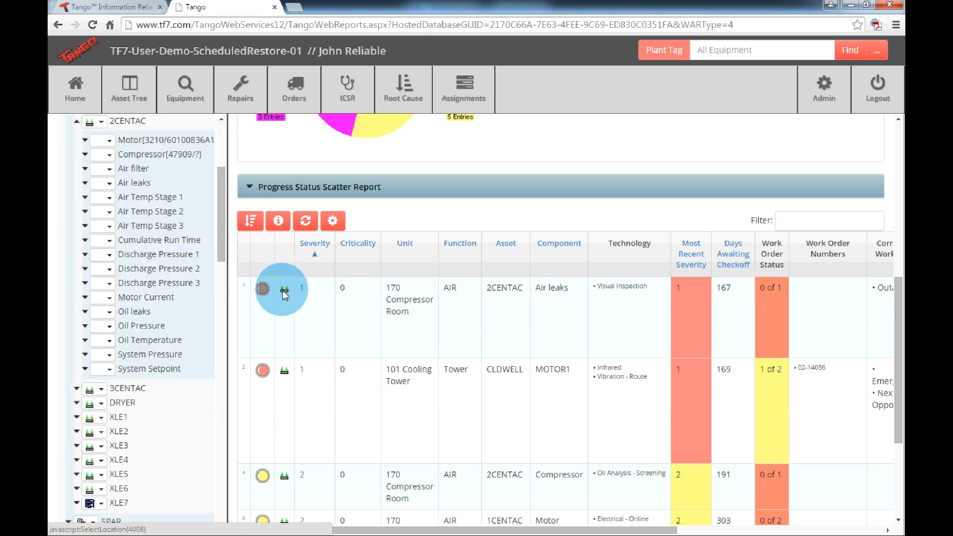
{"action": "left_click", "coordinate": [285, 375]}
{"action": "left_click_drag", "start_coordinate": [225, 215], "coordinate": [227, 176]}
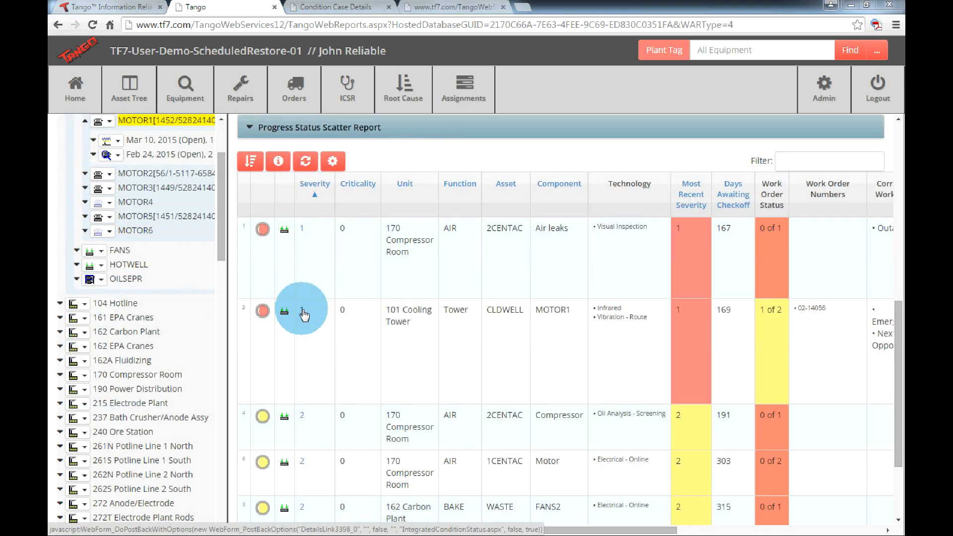
- Open MOTOR1's Condition Case Details, locate the motor in the asset tree from there, and return to the case details
{"action": "left_click", "coordinate": [330, 9]}
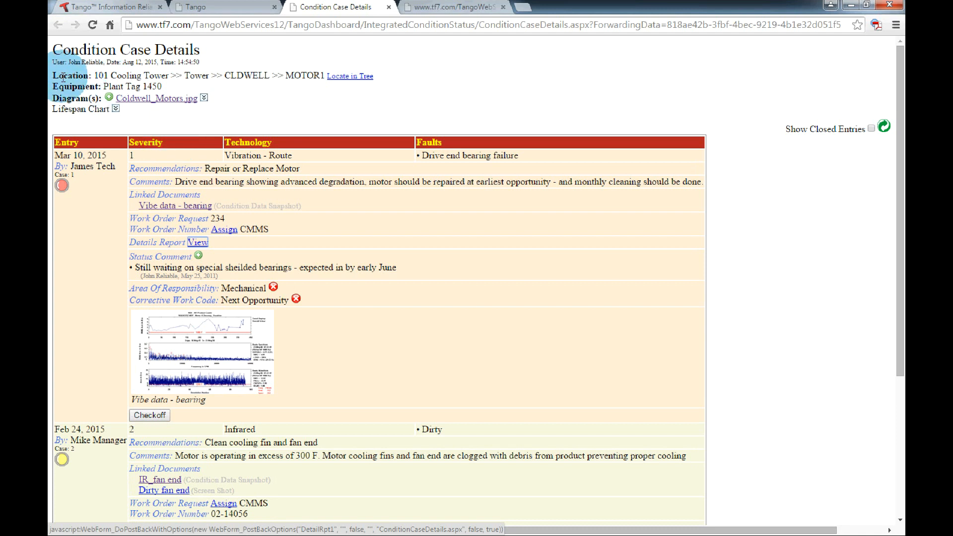
{"action": "left_click_drag", "start_coordinate": [51, 76], "coordinate": [379, 75]}
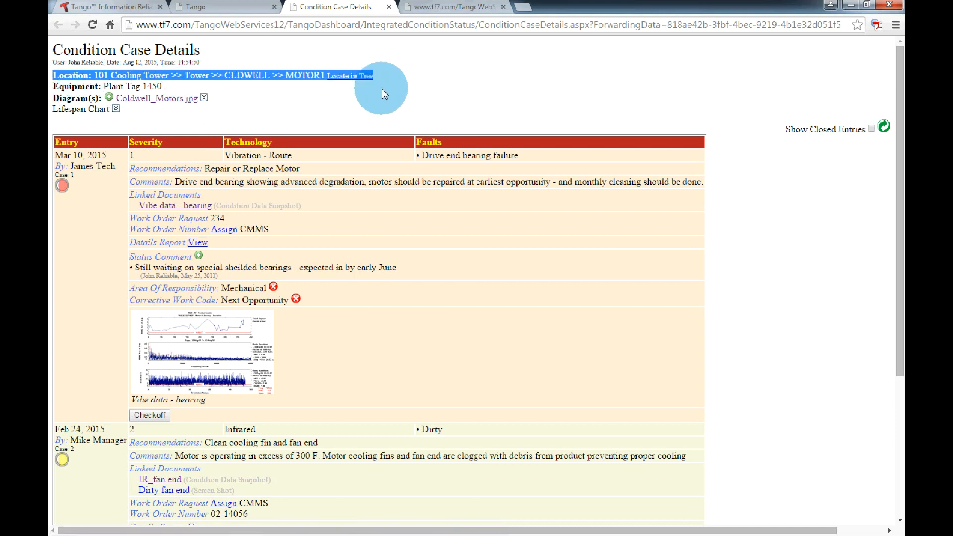
{"action": "left_click", "coordinate": [375, 84]}
{"action": "left_click", "coordinate": [349, 77]}
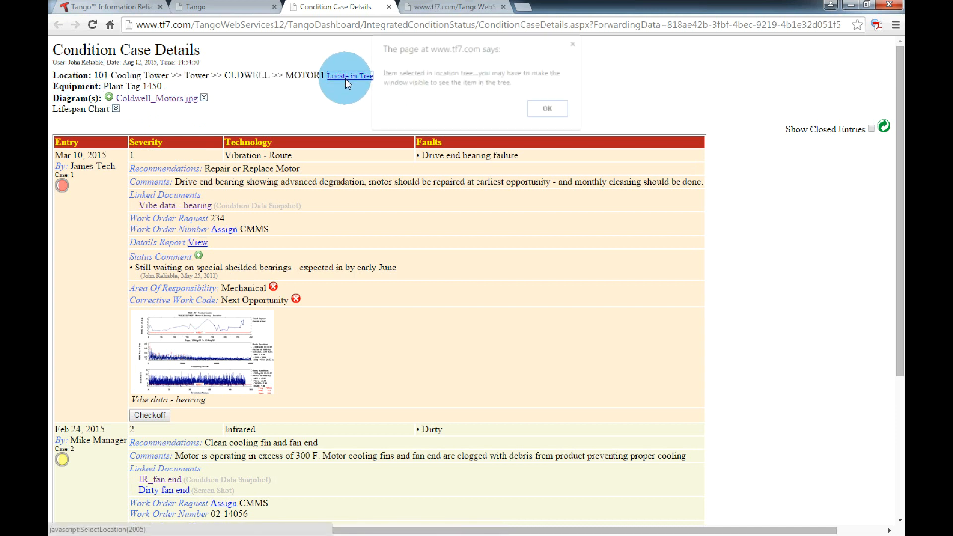
{"action": "left_click", "coordinate": [546, 109]}
{"action": "left_click", "coordinate": [218, 7]}
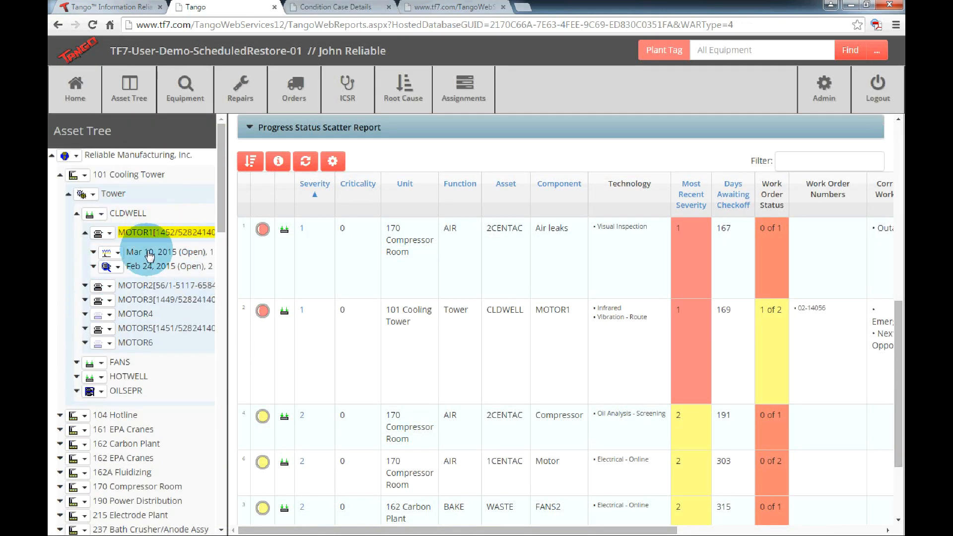
{"action": "left_click", "coordinate": [335, 6]}
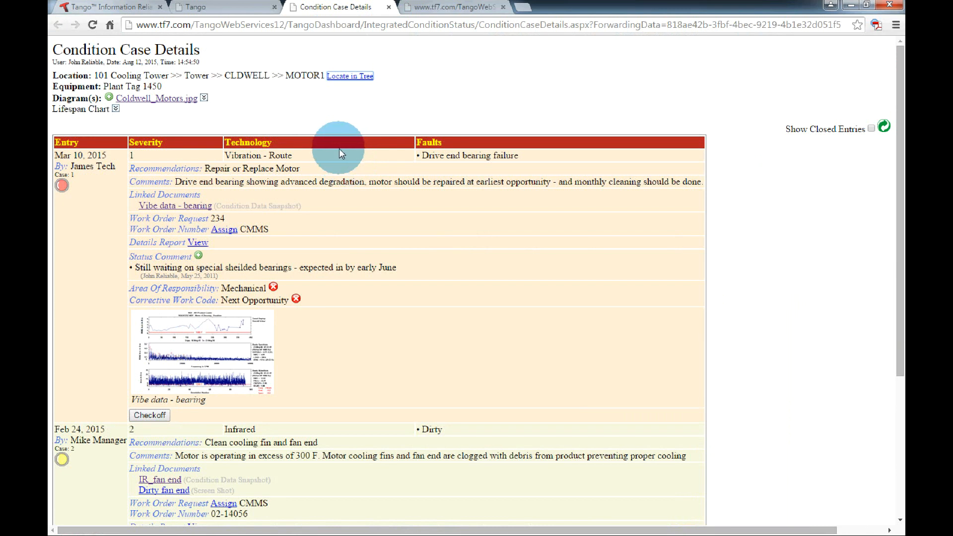
- Review the case's equipment tag and Coldwell_Motors.jpg diagram, and view the Add Asset Diagram form without uploading anything
{"action": "left_click_drag", "start_coordinate": [53, 86], "coordinate": [165, 105]}
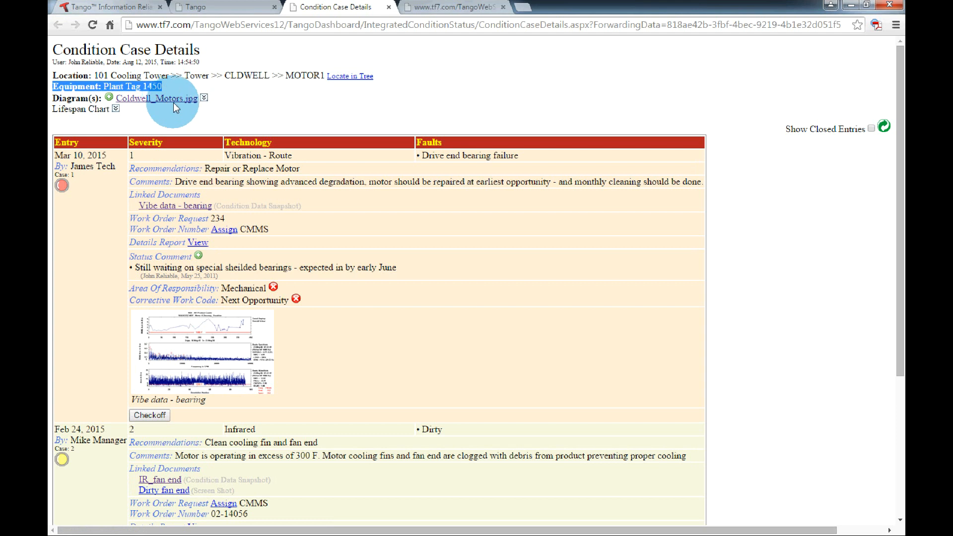
{"action": "left_click", "coordinate": [240, 109]}
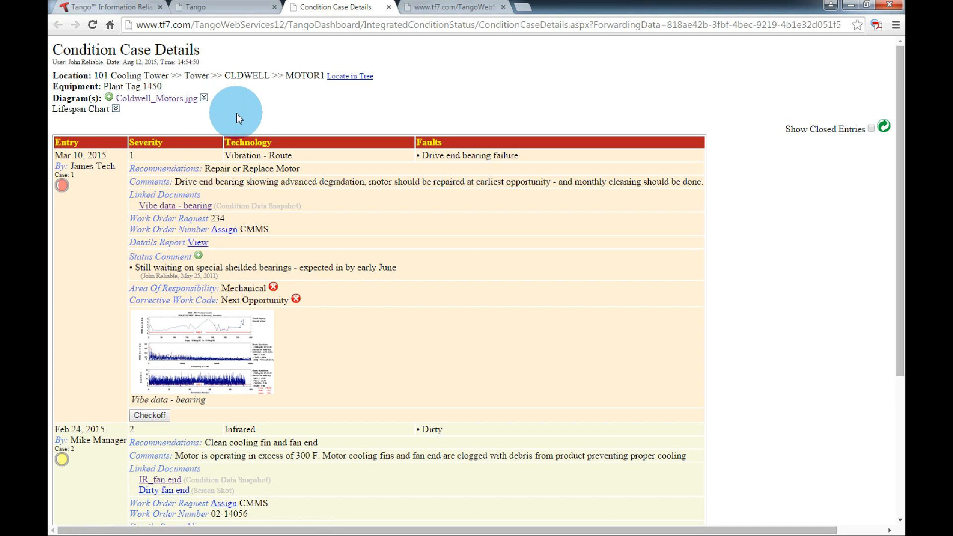
{"action": "left_click", "coordinate": [197, 102]}
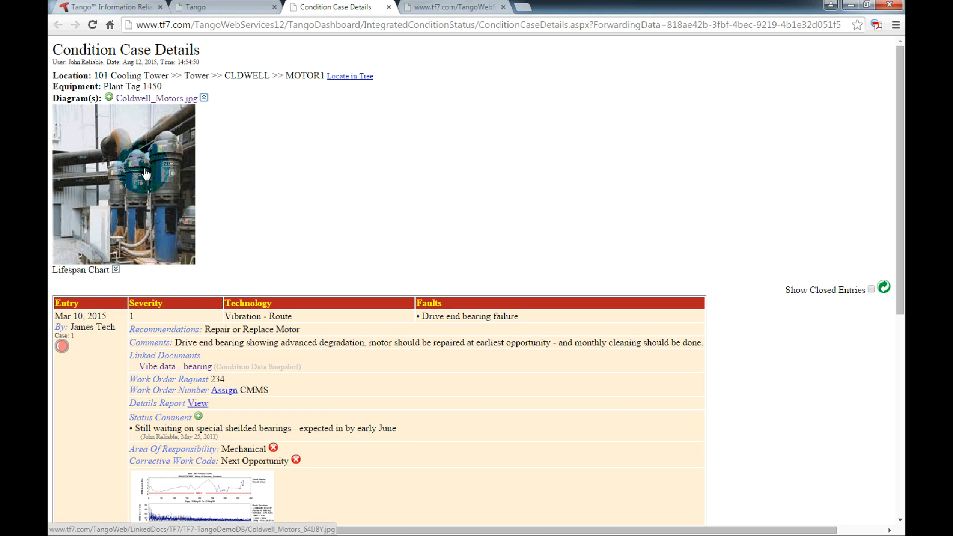
{"action": "left_click", "coordinate": [108, 98]}
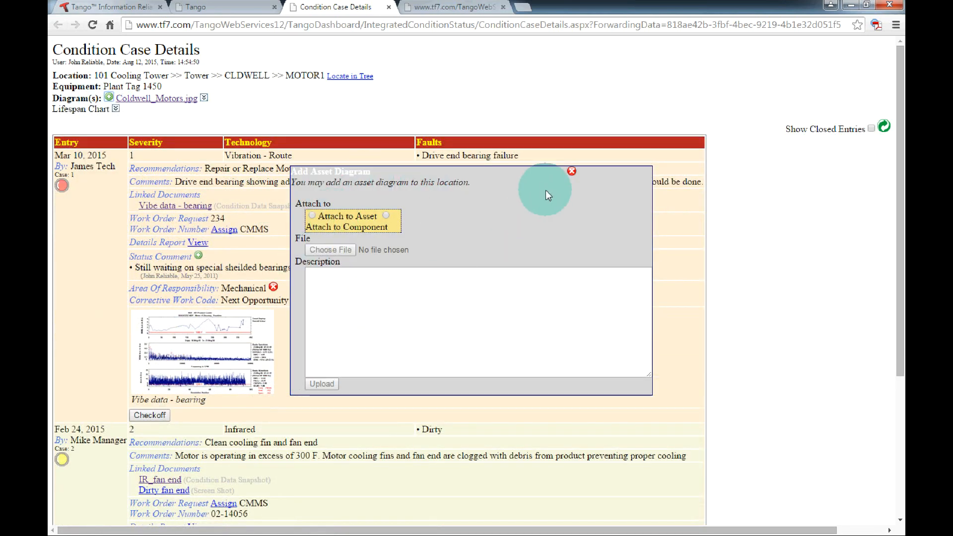
{"action": "left_click", "coordinate": [572, 172]}
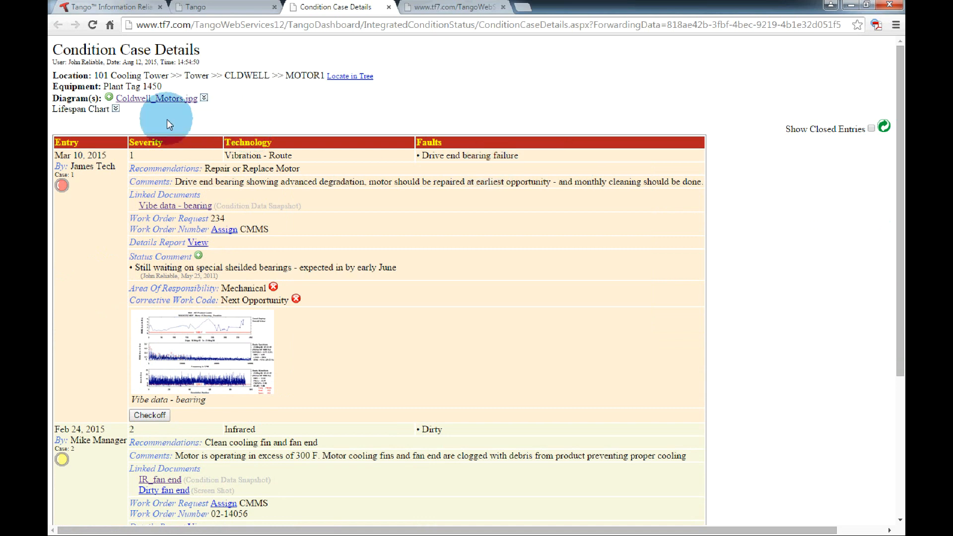
- View the case's Lifespan Chart and the linked Vibe data - bearing snapshot, closing each one
{"action": "left_click", "coordinate": [117, 108]}
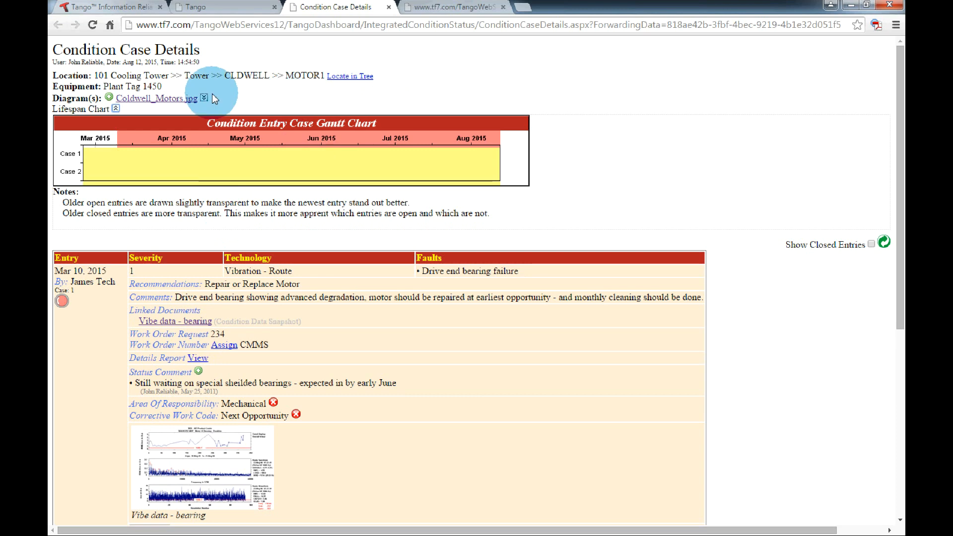
{"action": "left_click", "coordinate": [116, 109]}
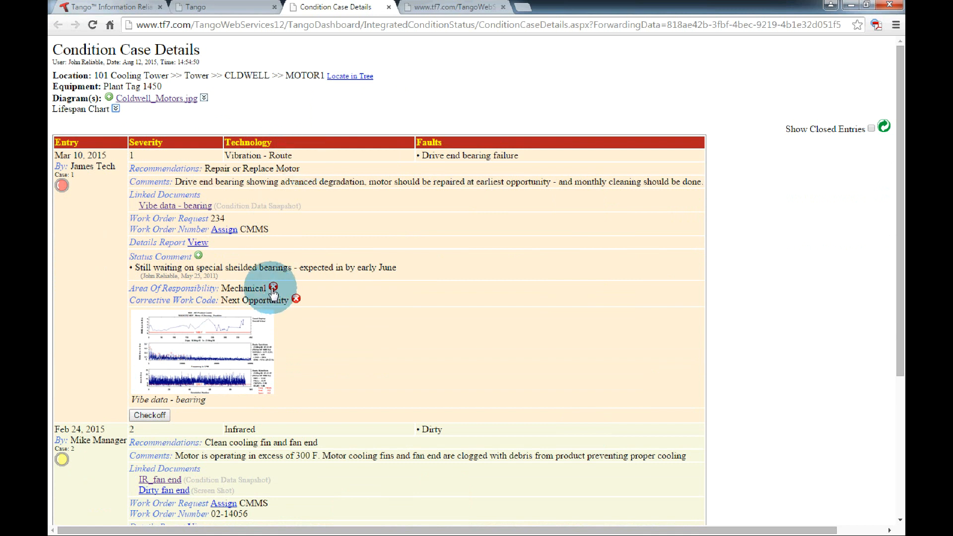
{"action": "left_click", "coordinate": [179, 206]}
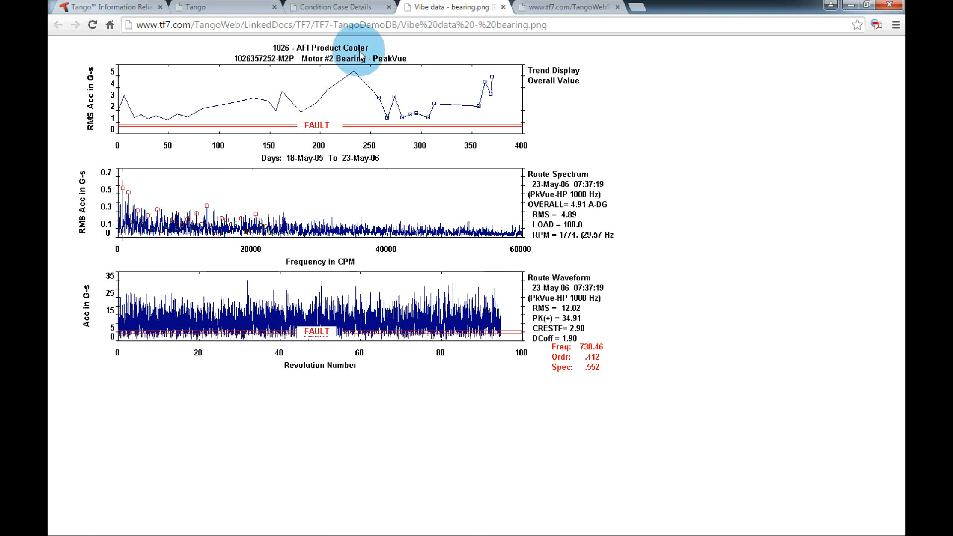
{"action": "left_click", "coordinate": [502, 10]}
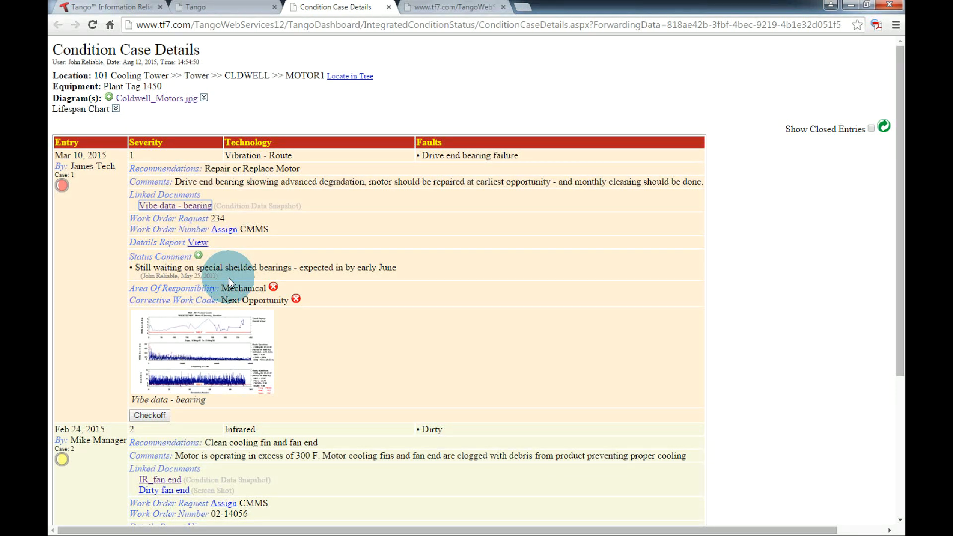
- Assign a work order number to MOTOR1's Mar 10, 2015 entry, view its condition entry details report and return to the case
{"action": "left_click", "coordinate": [224, 229]}
{"action": "type", "text": "1234"}
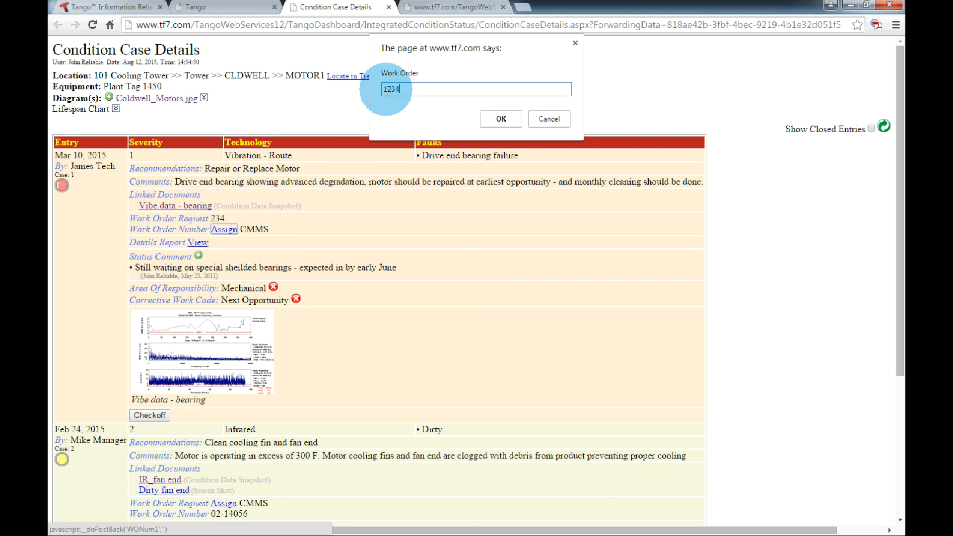
{"action": "left_click", "coordinate": [500, 118]}
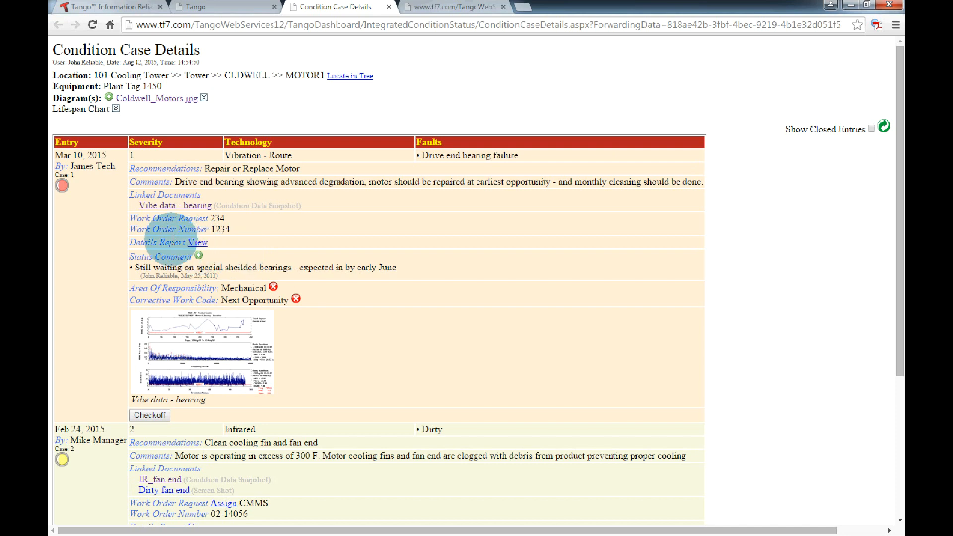
{"action": "left_click", "coordinate": [439, 7]}
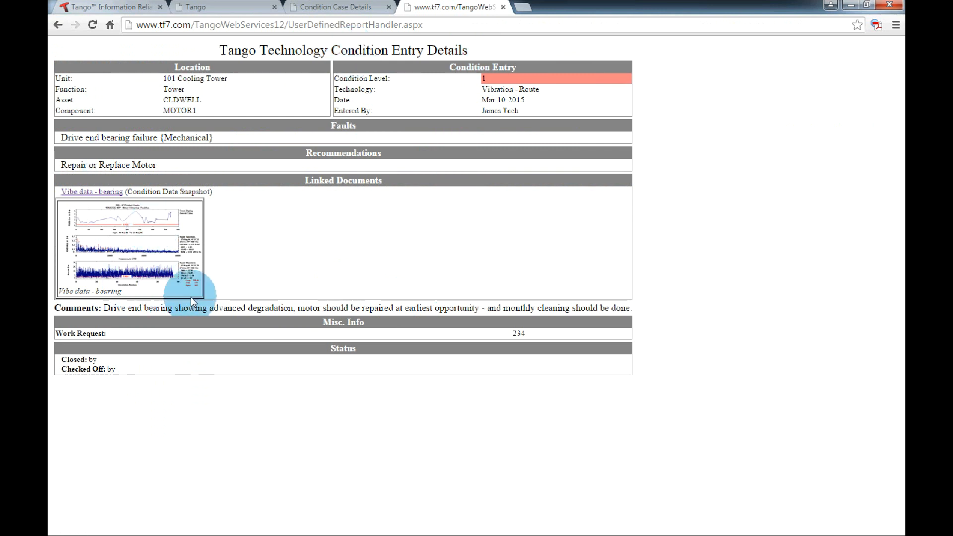
{"action": "left_click", "coordinate": [342, 7]}
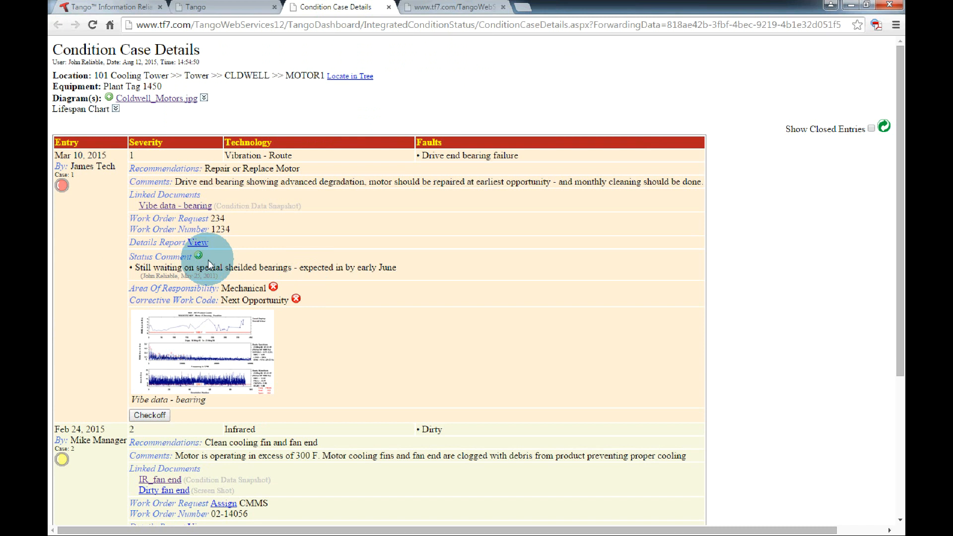
- Add the status comment "Status" to MOTOR1's Mar 10, 2015 condition entry
{"action": "left_click_drag", "start_coordinate": [132, 268], "coordinate": [394, 266]}
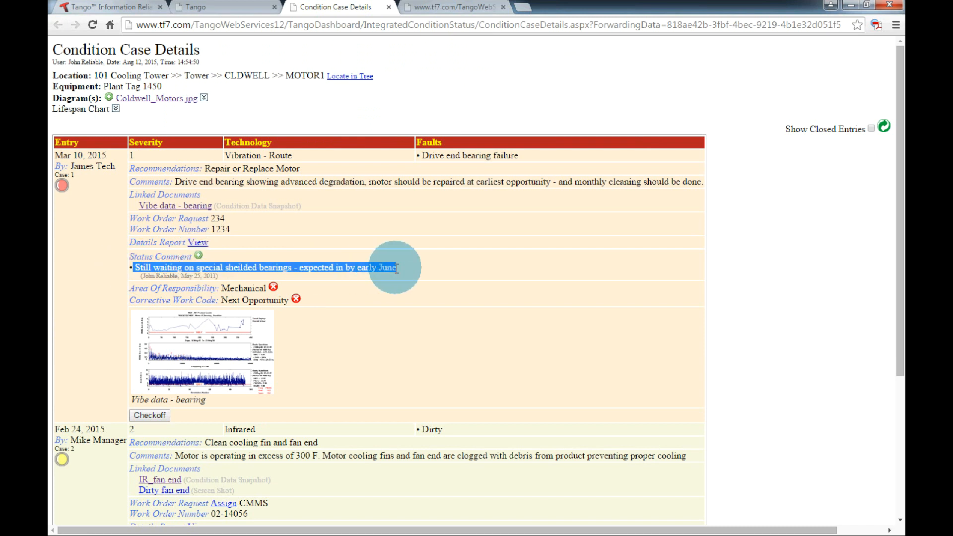
{"action": "left_click", "coordinate": [201, 258]}
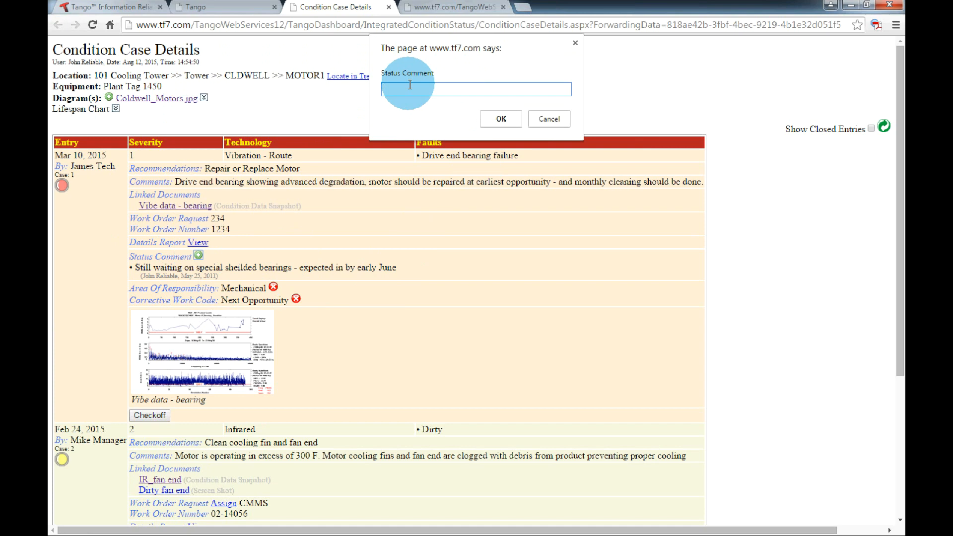
{"action": "type", "text": "Status"}
{"action": "key", "text": "Return"}
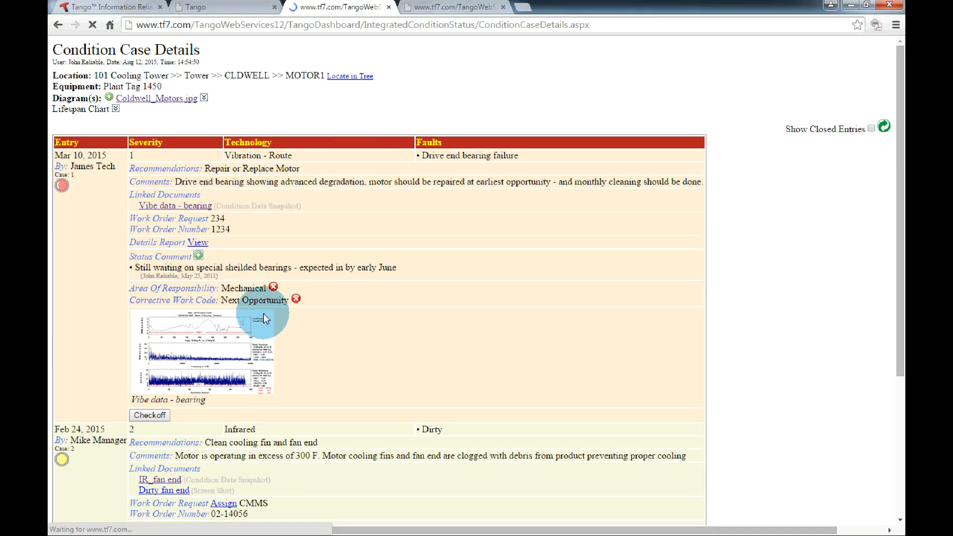
- Remove the Area Of Responsibility and Corrective Work Code values from the Mar 10, 2015 entry
{"action": "scroll", "coordinate": [230, 330], "scroll_direction": "down", "scroll_amount": 4}
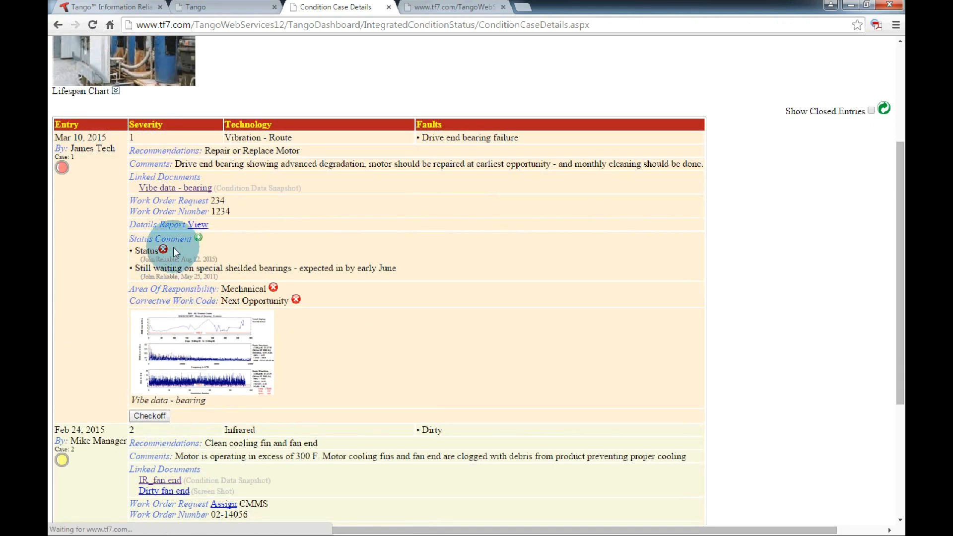
{"action": "left_click", "coordinate": [273, 287]}
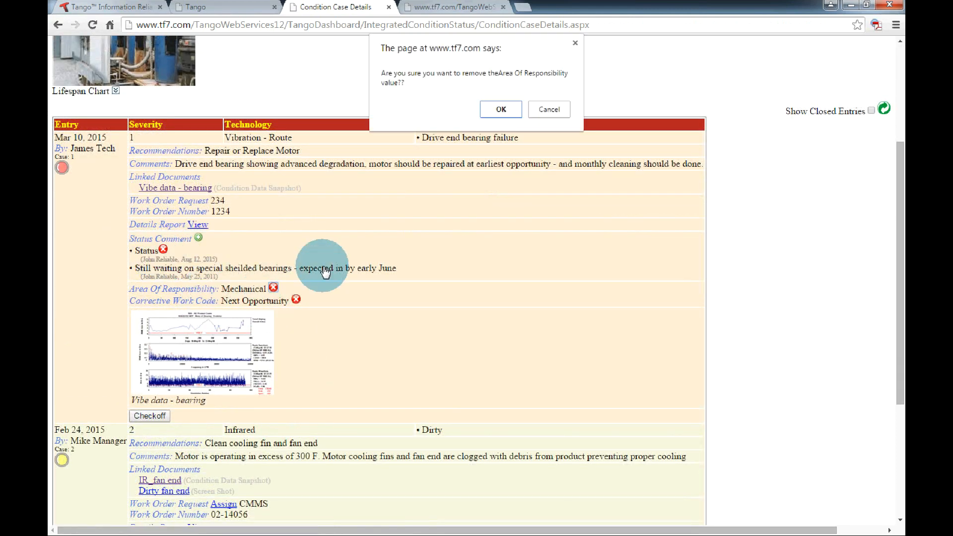
{"action": "left_click", "coordinate": [501, 109]}
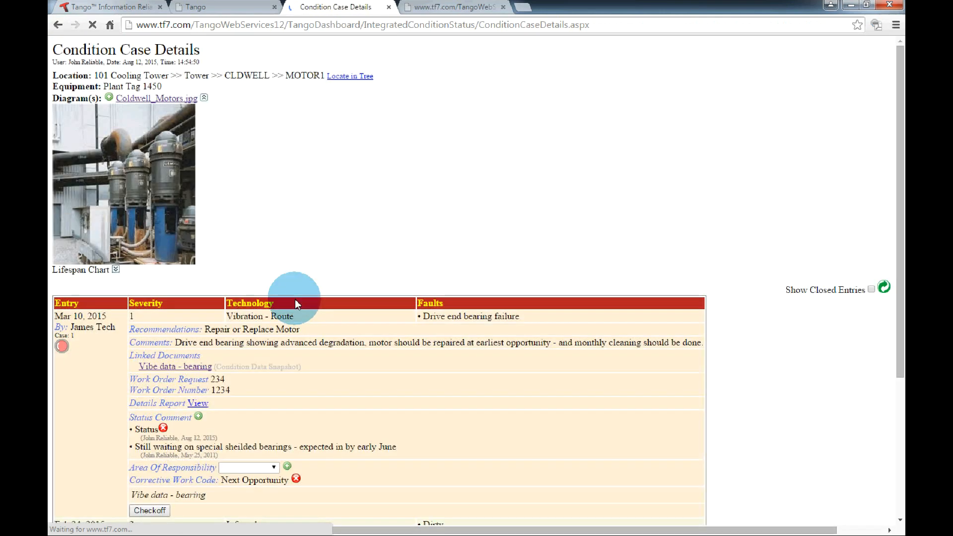
{"action": "scroll", "coordinate": [341, 314], "scroll_direction": "down", "scroll_amount": 5}
{"action": "left_click", "coordinate": [296, 240]}
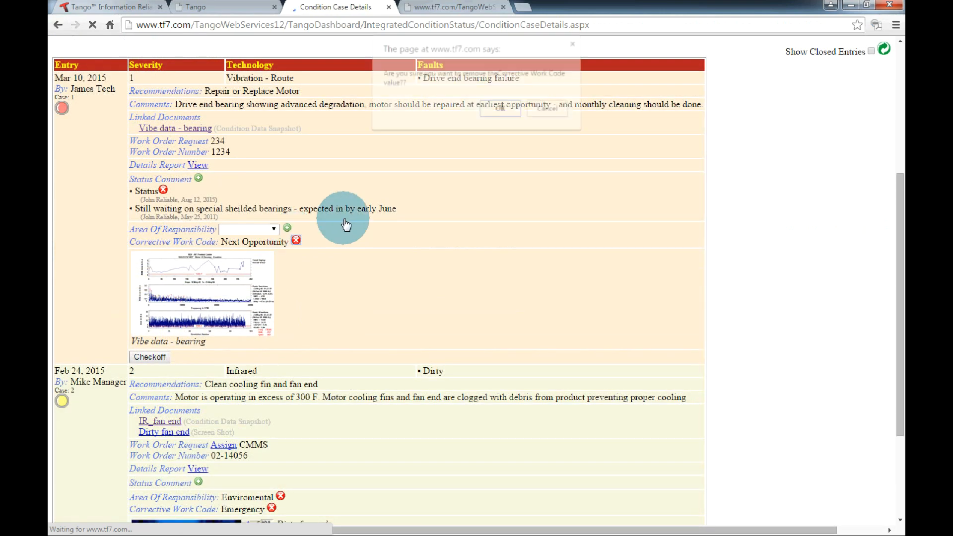
{"action": "left_click", "coordinate": [497, 108]}
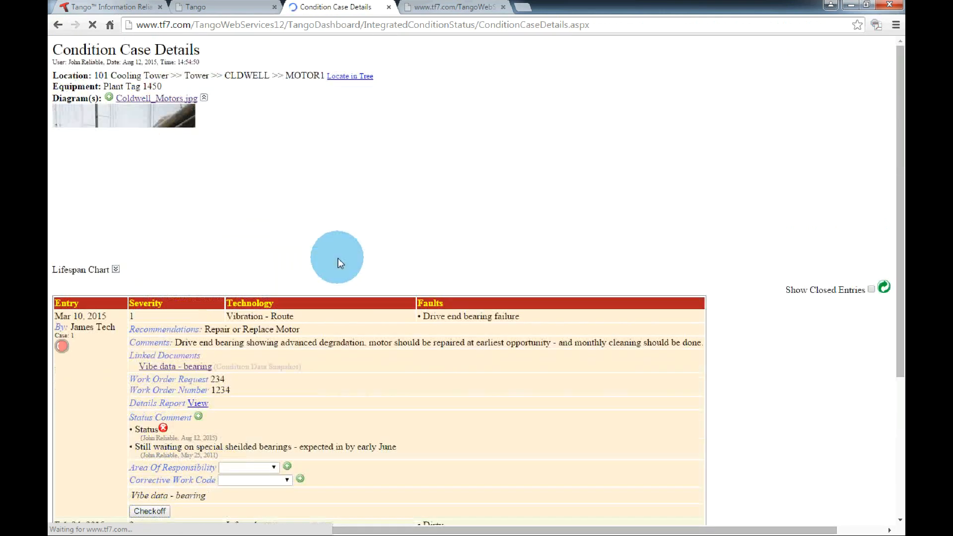
- Select Electrical as the area of responsibility and Emergency as the corrective work code for the Mar 10, 2015 entry
{"action": "scroll", "coordinate": [338, 258], "scroll_direction": "down", "scroll_amount": 5}
{"action": "left_click", "coordinate": [274, 229]}
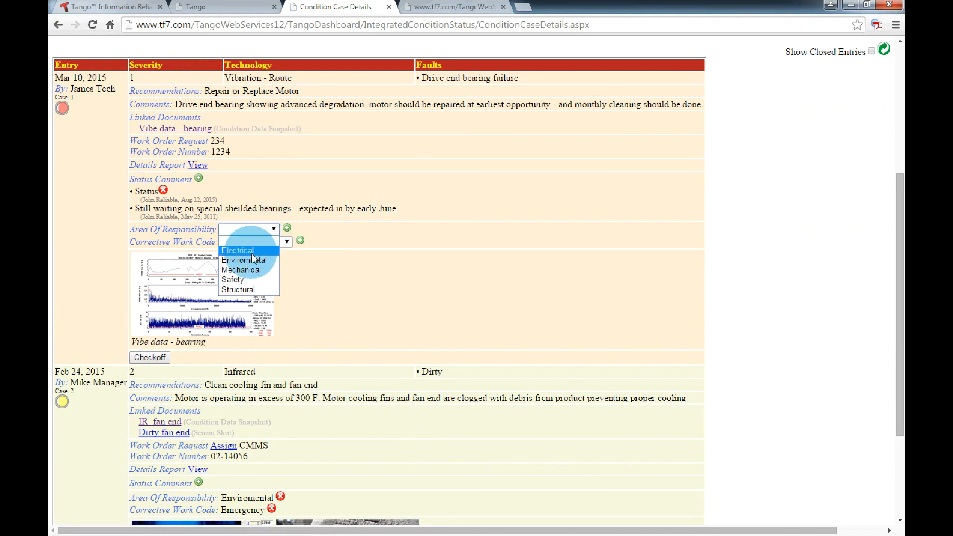
{"action": "left_click", "coordinate": [249, 250]}
{"action": "left_click", "coordinate": [287, 242]}
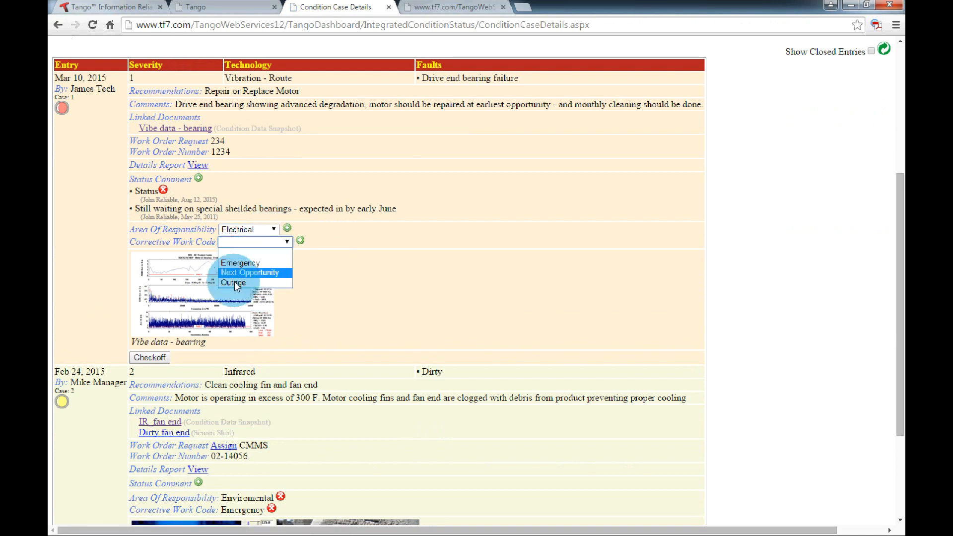
{"action": "left_click", "coordinate": [241, 264]}
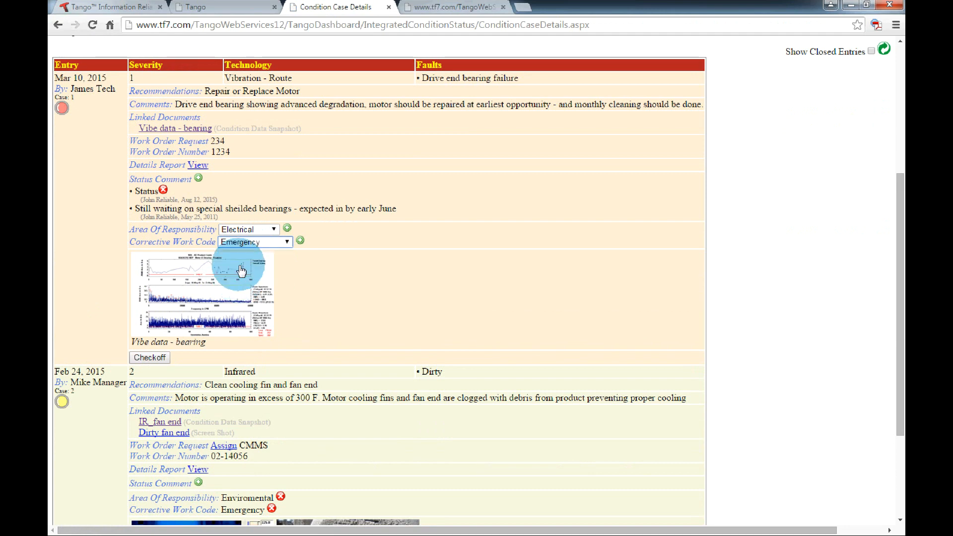
- View the Mar 10, 2015 entry's Vibe data - bearing image at full size and return to the case details
{"action": "scroll", "coordinate": [336, 276], "scroll_direction": "down", "scroll_amount": 2}
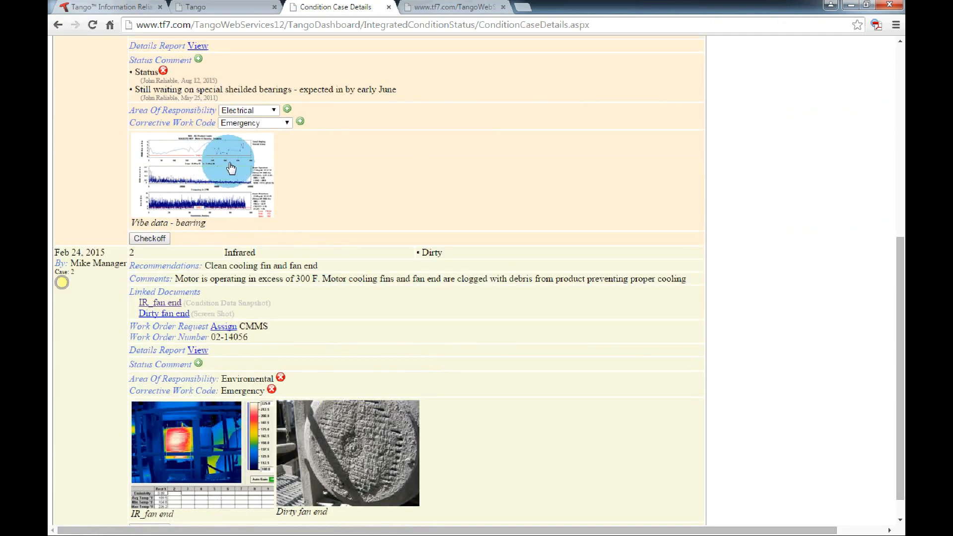
{"action": "left_click", "coordinate": [180, 170]}
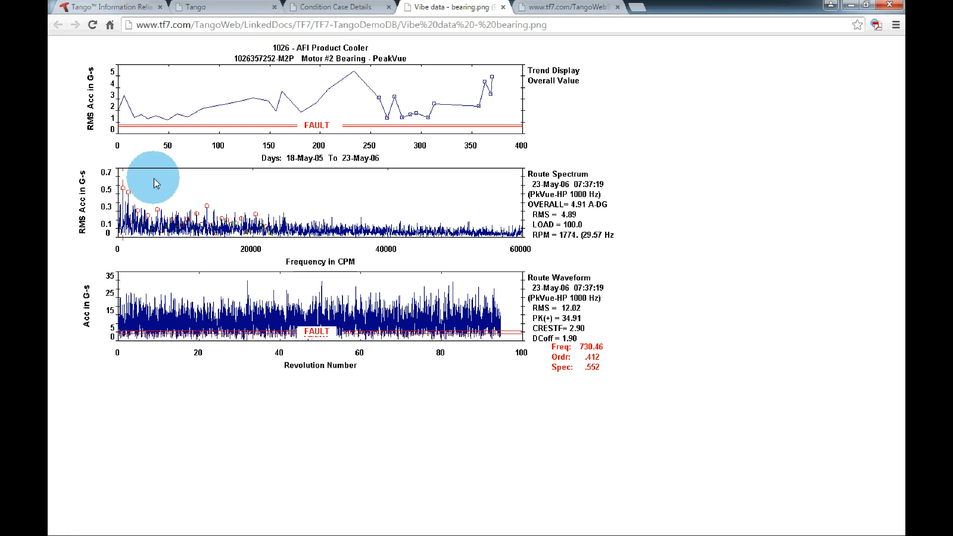
{"action": "left_click", "coordinate": [503, 8]}
{"action": "scroll", "coordinate": [270, 291], "scroll_direction": "up", "scroll_amount": 2}
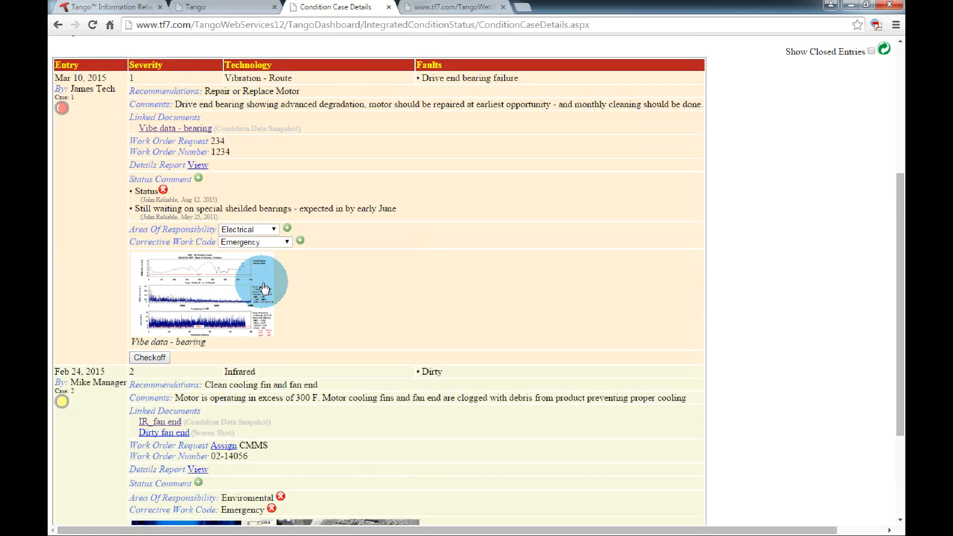
- Check off the Mar 10, 2015 entry with the comment "Checked Off", applying it to the entire thread
{"action": "left_click", "coordinate": [150, 357]}
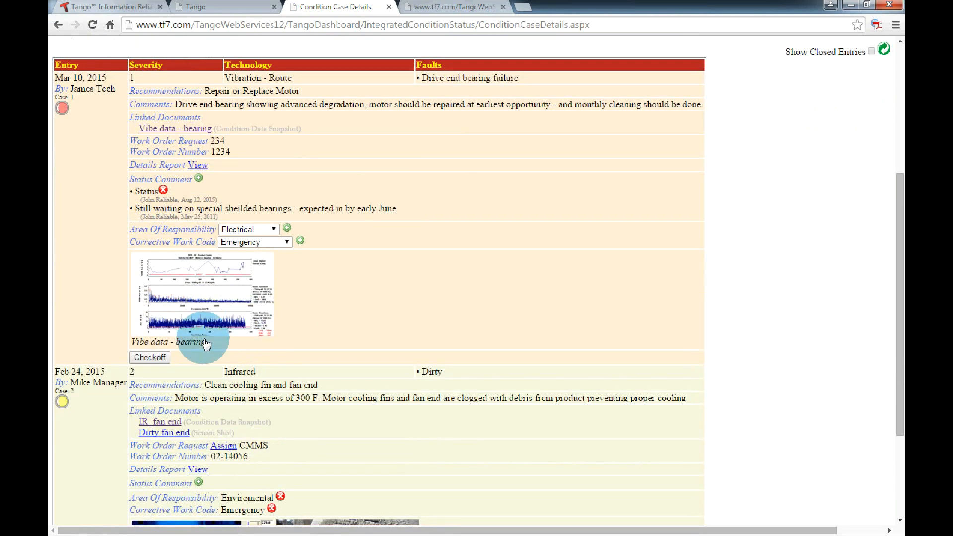
{"action": "left_click", "coordinate": [160, 359]}
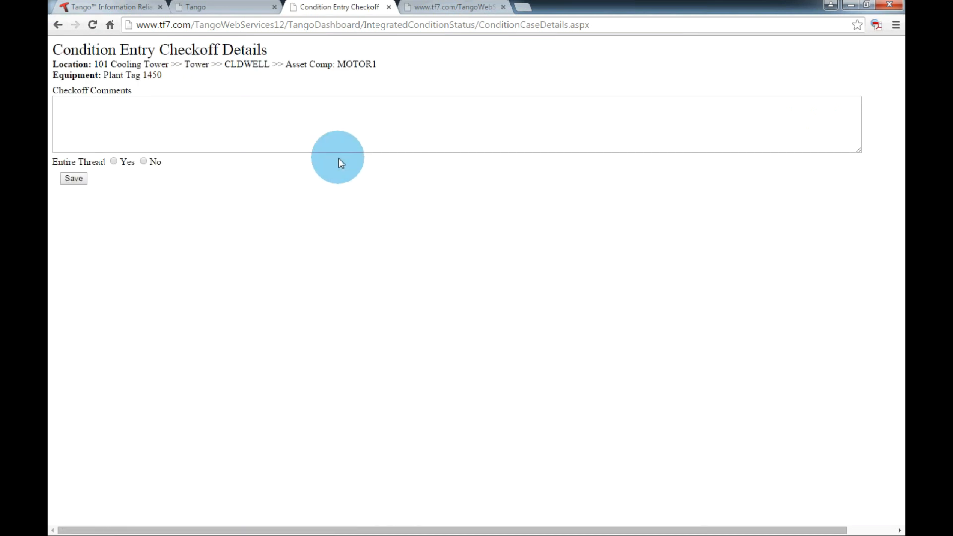
{"action": "left_click", "coordinate": [183, 123]}
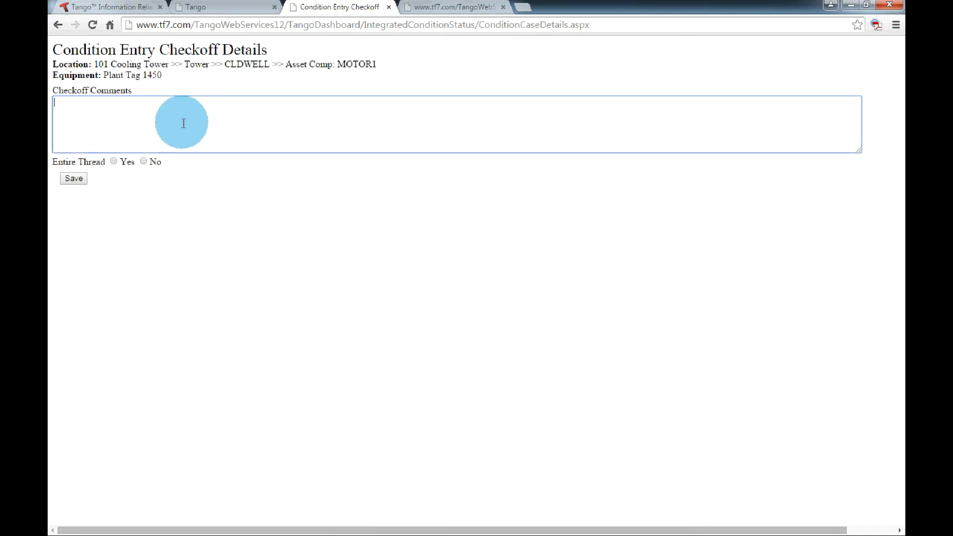
{"action": "type", "text": "Checked Off"}
{"action": "left_click_drag", "start_coordinate": [123, 106], "coordinate": [53, 102]}
{"action": "left_click", "coordinate": [145, 170]}
{"action": "left_click", "coordinate": [115, 162]}
{"action": "left_click", "coordinate": [82, 180]}
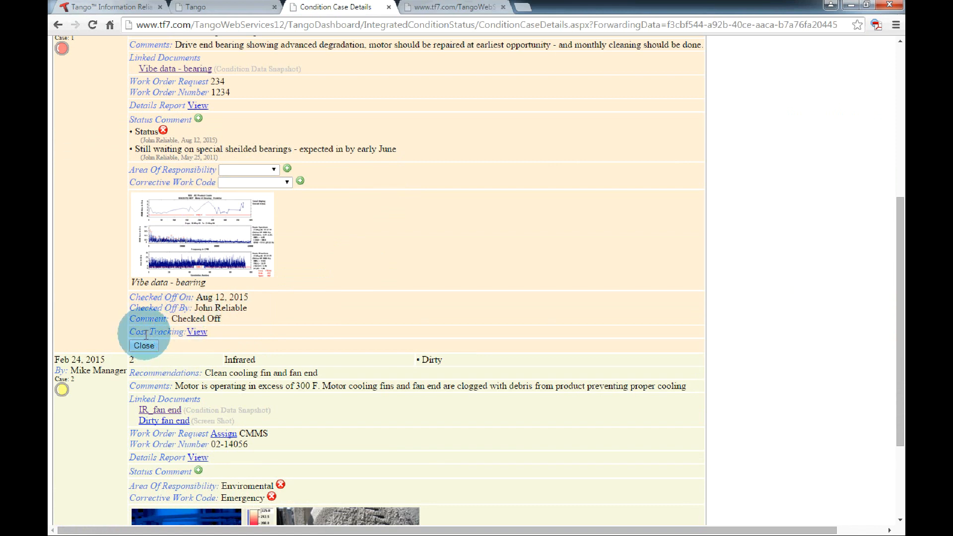
- View the Mar 10, 2015 entry's cost tracking, then return to the case details and close the entry
{"action": "left_click", "coordinate": [197, 332]}
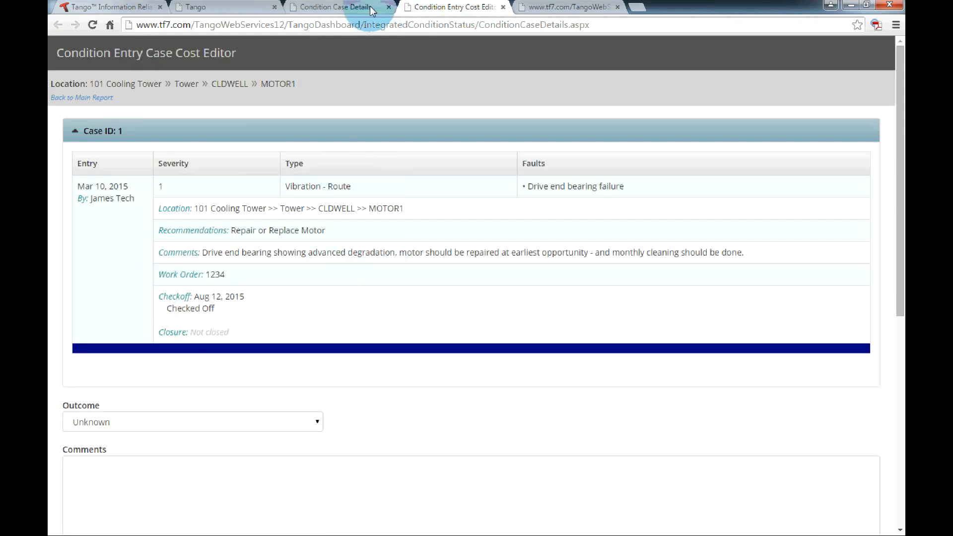
{"action": "left_click", "coordinate": [345, 6]}
{"action": "scroll", "coordinate": [278, 302], "scroll_direction": "down", "scroll_amount": 1}
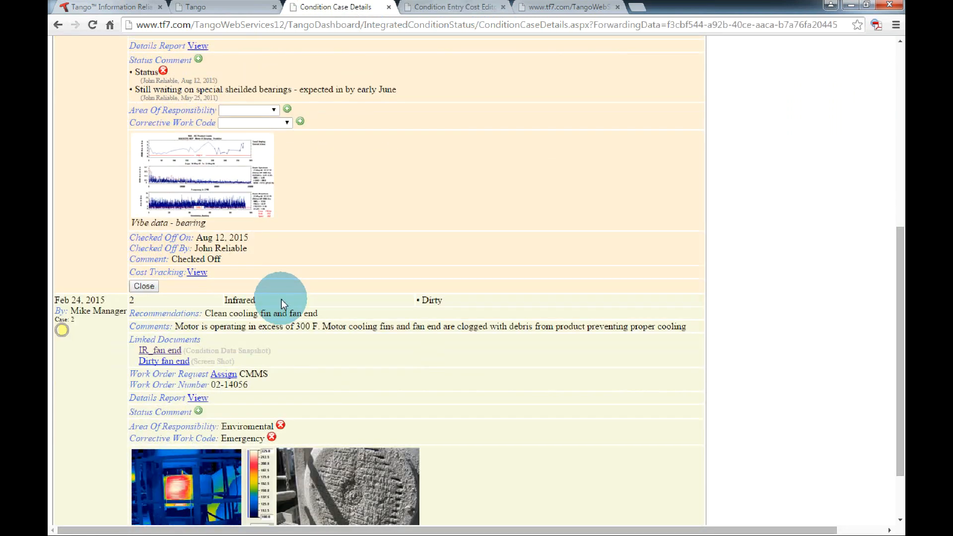
{"action": "left_click", "coordinate": [149, 286]}
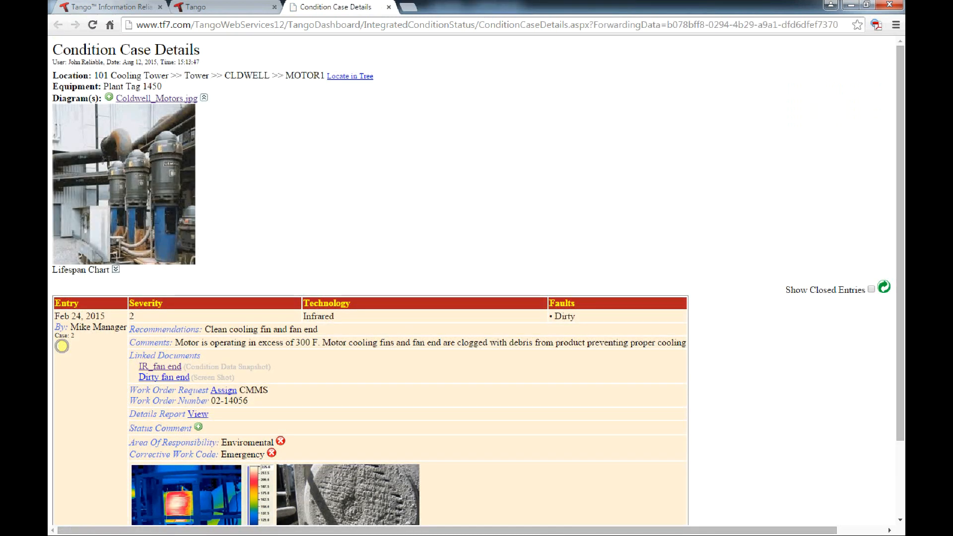
- Return to the main Tango report and review the recently closed condition entries and the Progress Status Scatter Report
{"action": "scroll", "coordinate": [343, 276], "scroll_direction": "down", "scroll_amount": 1}
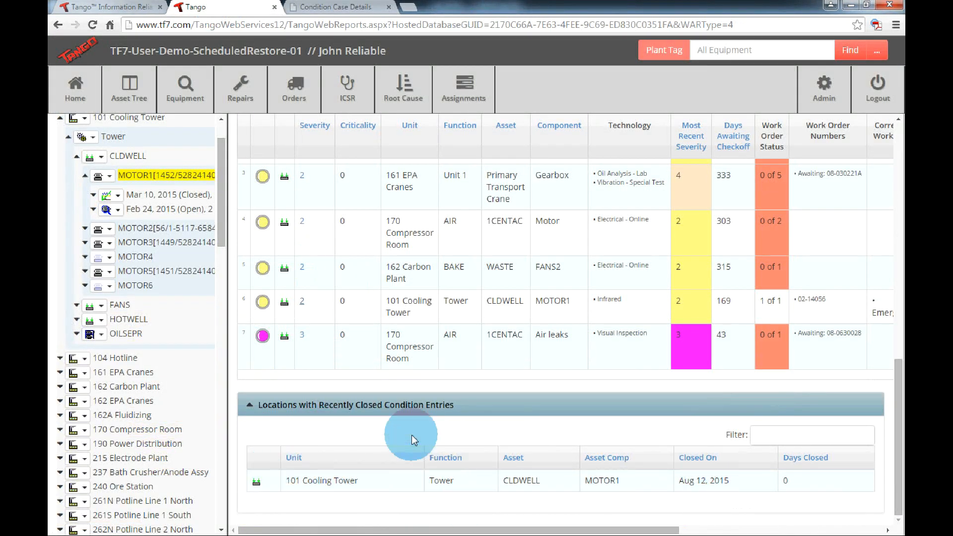
{"action": "scroll", "coordinate": [365, 393], "scroll_direction": "up", "scroll_amount": 5}
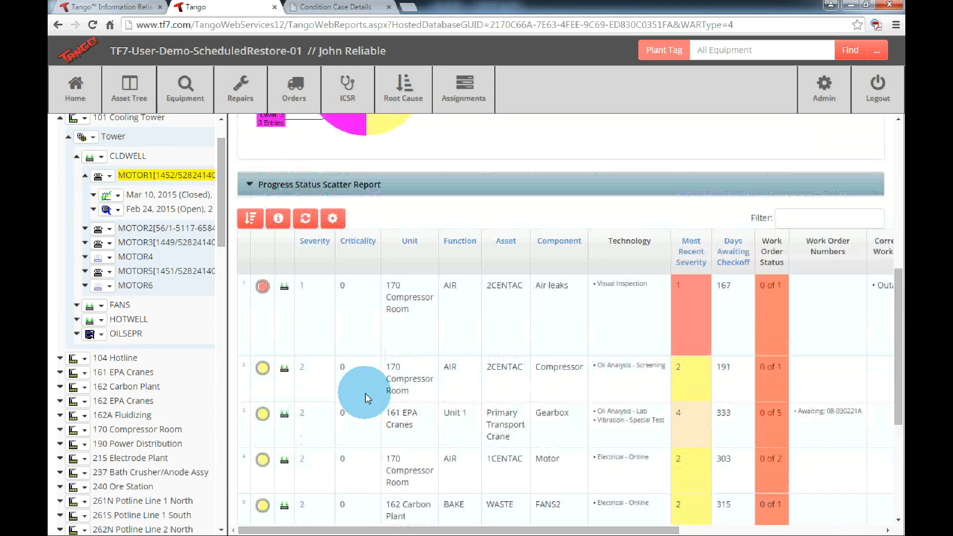
{"action": "scroll", "coordinate": [382, 328], "scroll_direction": "down", "scroll_amount": 1}
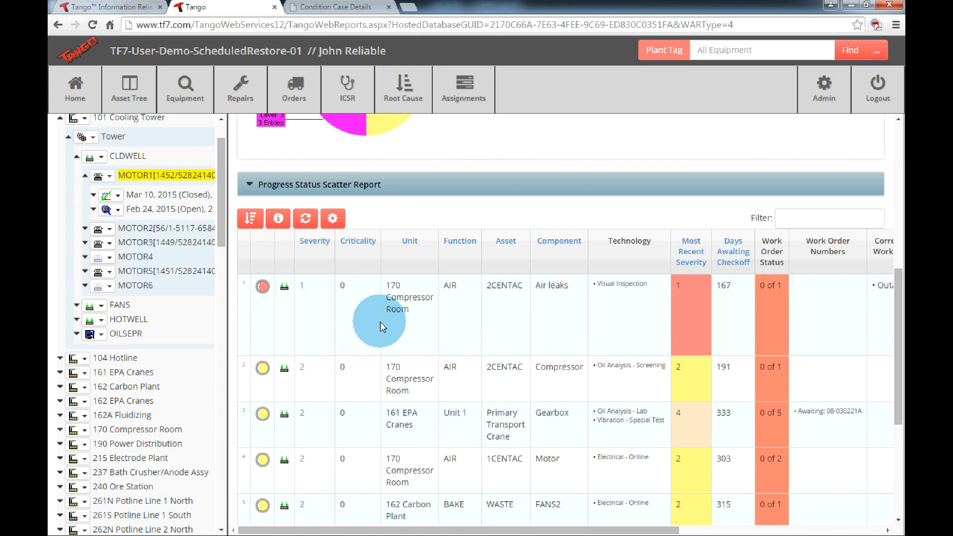
- Sort the Progress Status Scatter Report by component in descending order
{"action": "scroll", "coordinate": [382, 327], "scroll_direction": "down", "scroll_amount": 1}
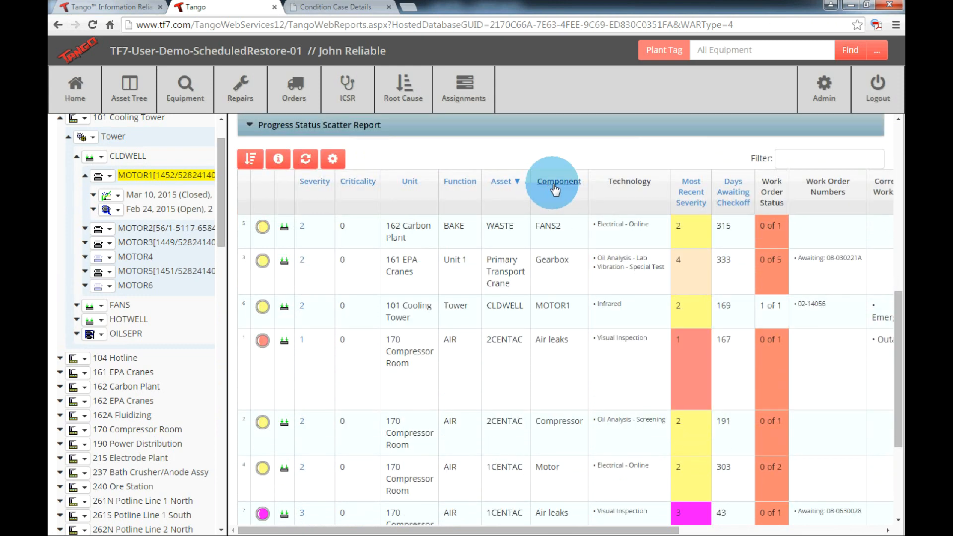
{"action": "left_click", "coordinate": [555, 188]}
{"action": "left_click", "coordinate": [555, 187]}
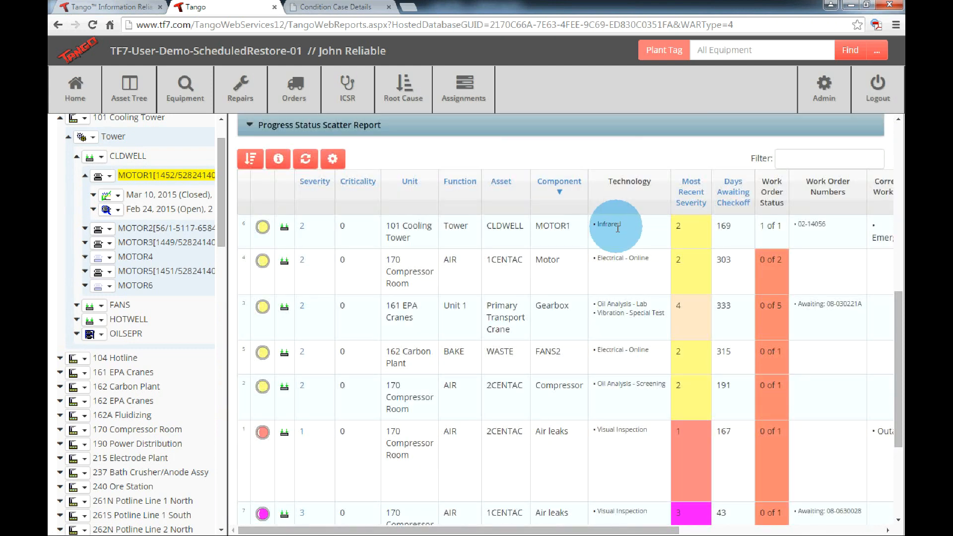
- Sort the Progress Status Scatter Report by Days Awaiting Checkoff, longest wait first
{"action": "left_click_drag", "start_coordinate": [660, 530], "coordinate": [780, 530]}
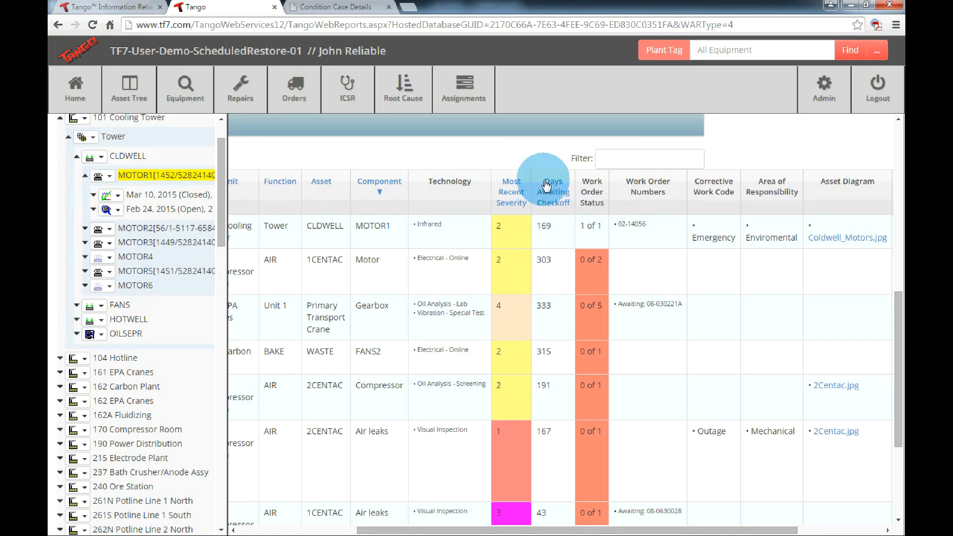
{"action": "double_click", "coordinate": [544, 223]}
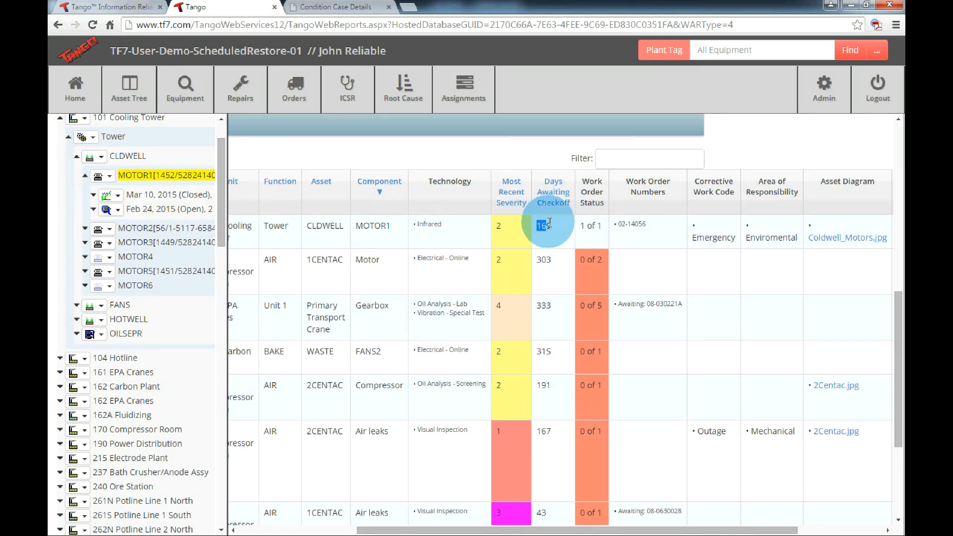
{"action": "left_click", "coordinate": [601, 228]}
{"action": "left_click", "coordinate": [556, 194]}
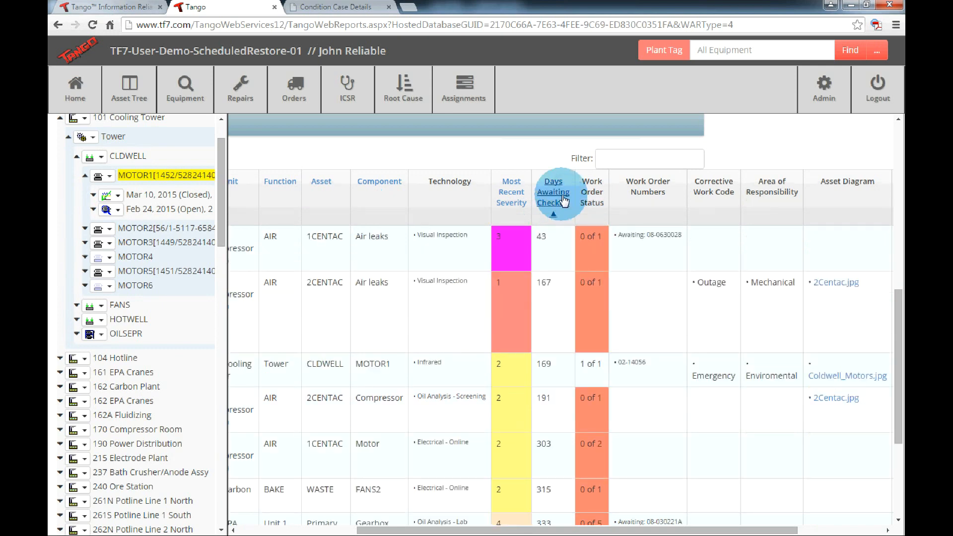
{"action": "left_click", "coordinate": [563, 200]}
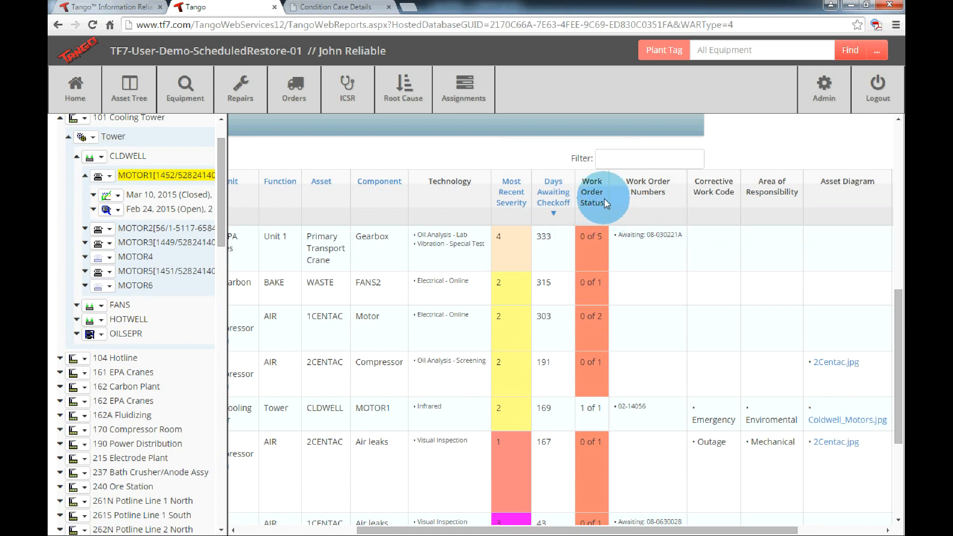
- Examine the scatter report's Work Order Status and Work Order Numbers columns, and the remaining columns through Case Closure
{"action": "scroll", "coordinate": [611, 289], "scroll_direction": "down", "scroll_amount": 2}
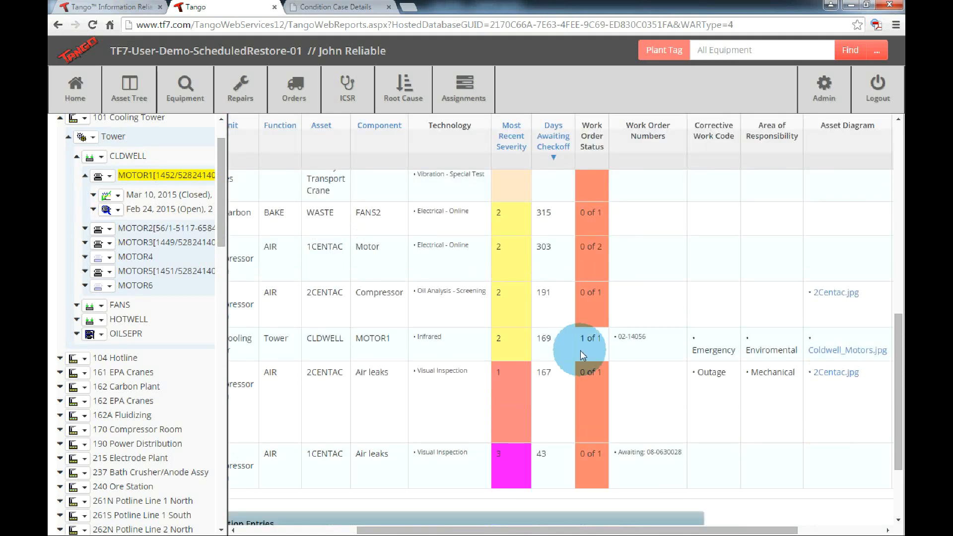
{"action": "scroll", "coordinate": [616, 284], "scroll_direction": "up", "scroll_amount": 2}
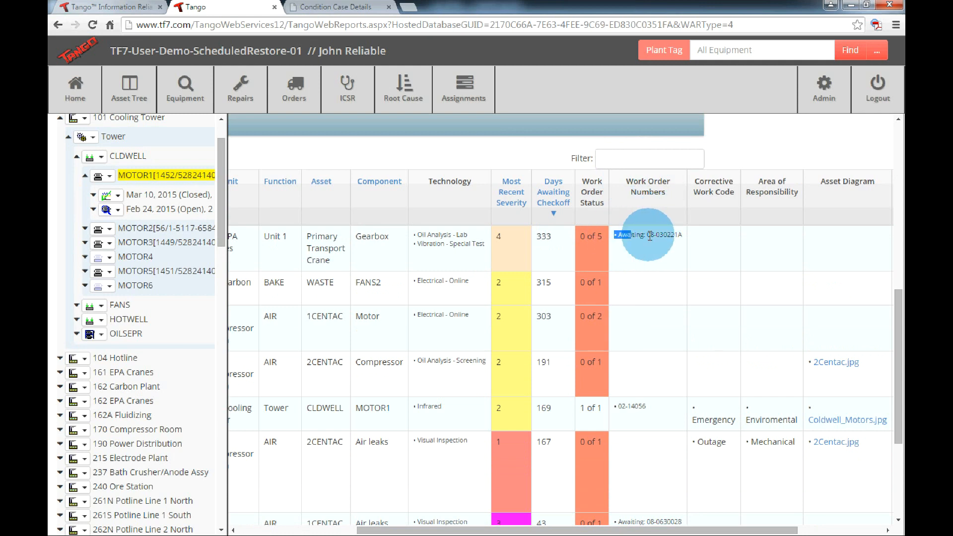
{"action": "scroll", "coordinate": [661, 307], "scroll_direction": "down", "scroll_amount": 3}
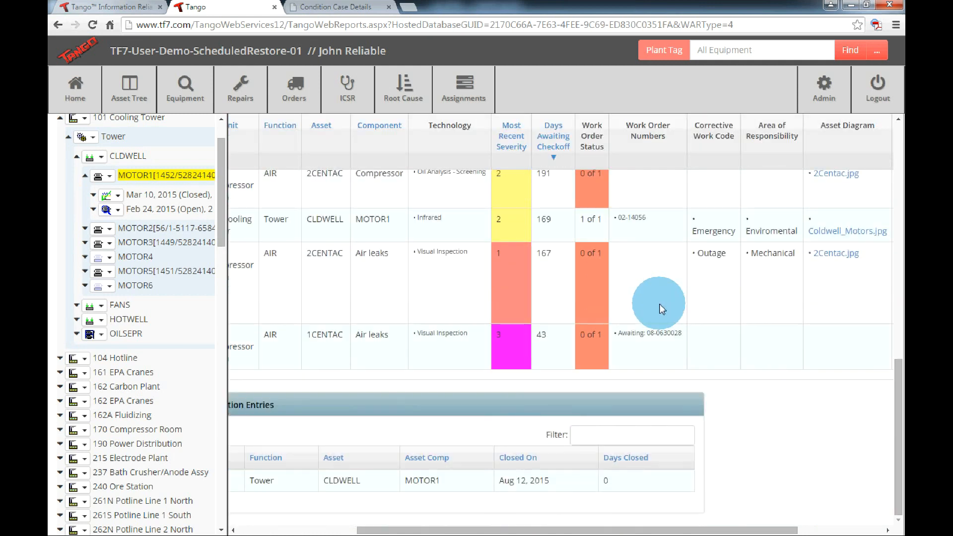
{"action": "scroll", "coordinate": [663, 306], "scroll_direction": "up", "scroll_amount": 3}
{"action": "triple_click", "coordinate": [660, 298]}
{"action": "scroll", "coordinate": [670, 300], "scroll_direction": "down", "scroll_amount": 1}
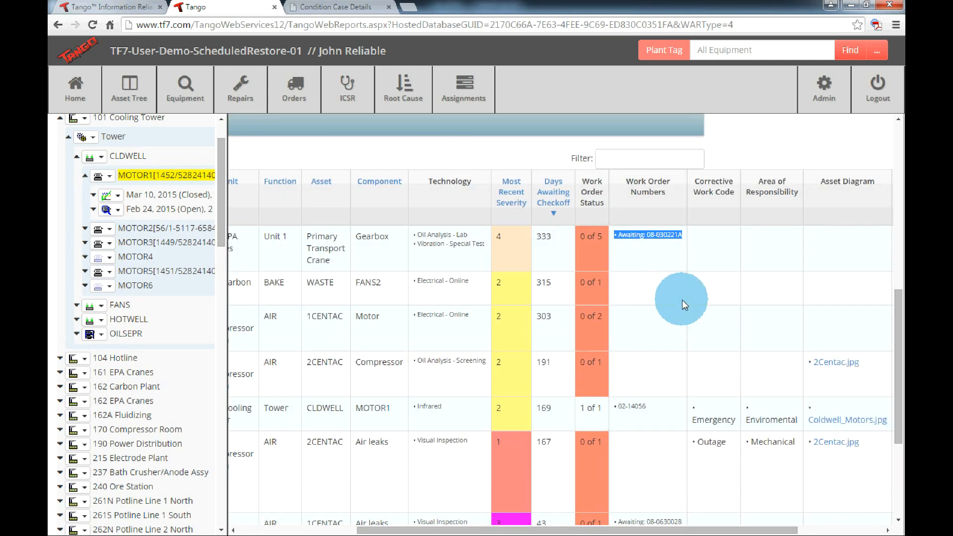
{"action": "left_click_drag", "start_coordinate": [606, 531], "coordinate": [622, 530]}
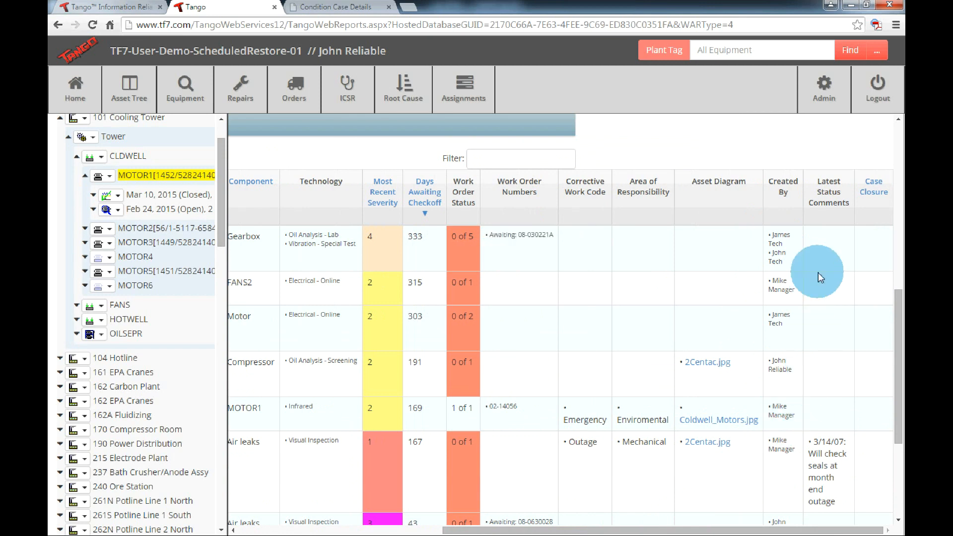
- Examine the Latest Status Comments for the Air leaks case in the Progress Status Scatter Report
{"action": "scroll", "coordinate": [818, 272], "scroll_direction": "down", "scroll_amount": 4}
{"action": "left_click_drag", "start_coordinate": [810, 252], "coordinate": [846, 316]}
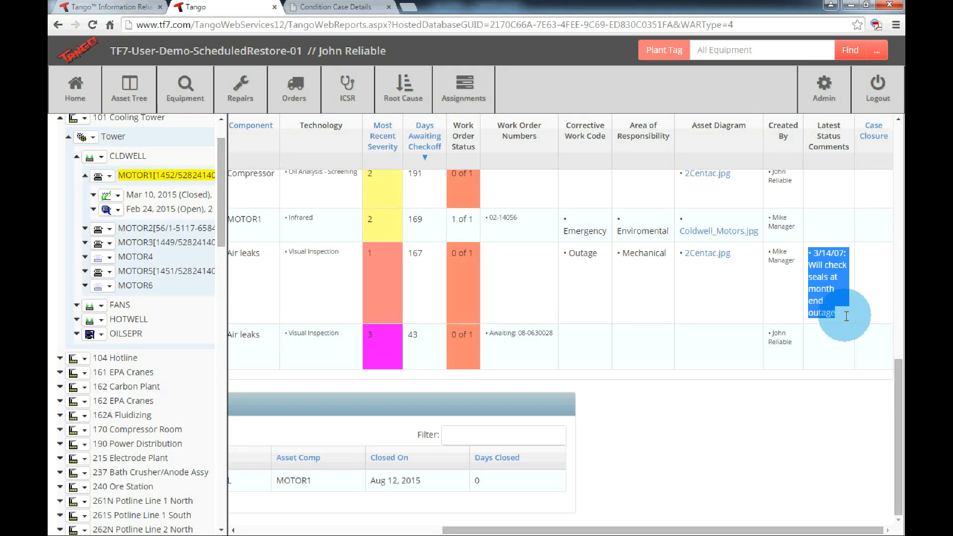
{"action": "scroll", "coordinate": [836, 345], "scroll_direction": "up", "scroll_amount": 5}
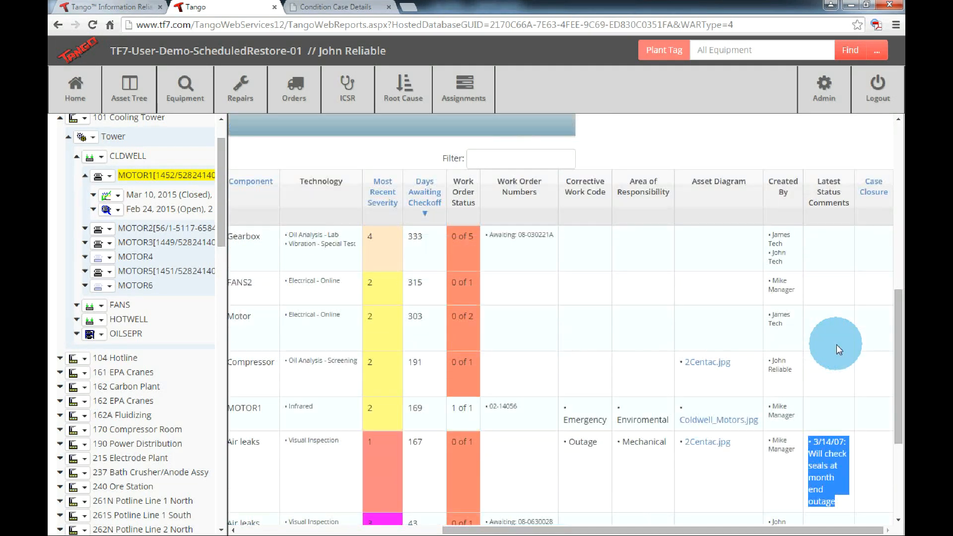
{"action": "scroll", "coordinate": [829, 340], "scroll_direction": "down", "scroll_amount": 2}
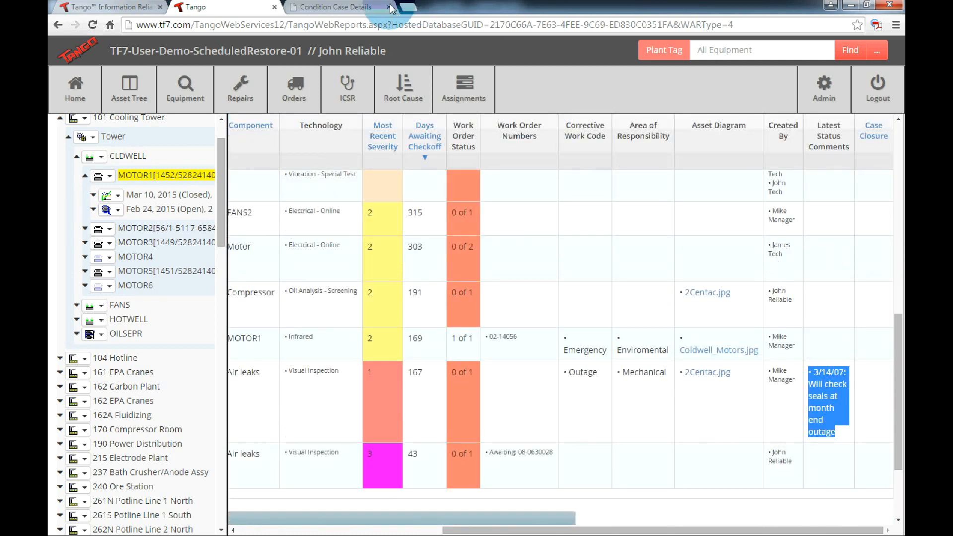
- Check off the CLDWELL MOTOR1 condition entry with the comment "123", apply it to the entire thread, and save
{"action": "left_click", "coordinate": [343, 7]}
{"action": "scroll", "coordinate": [321, 386], "scroll_direction": "down", "scroll_amount": 2}
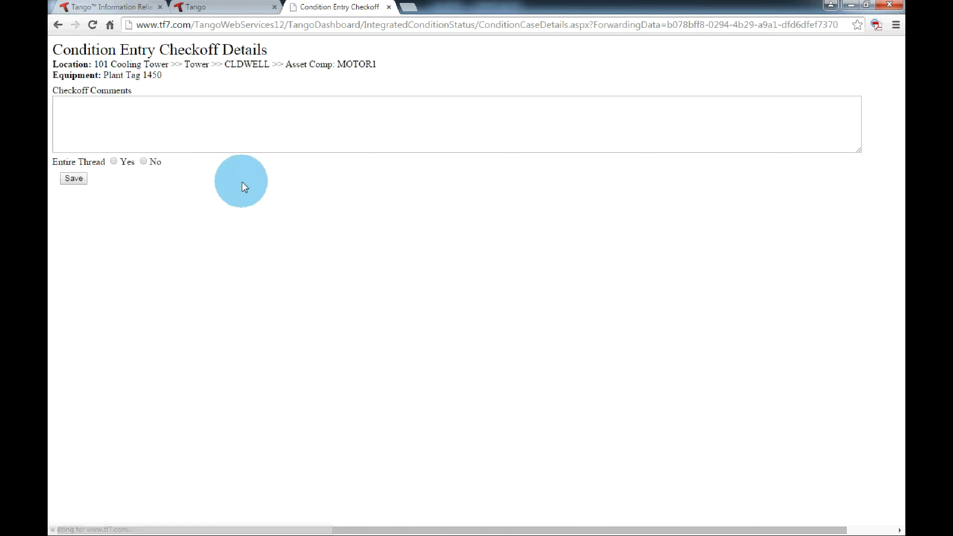
{"action": "left_click", "coordinate": [138, 127]}
{"action": "type", "text": "123"}
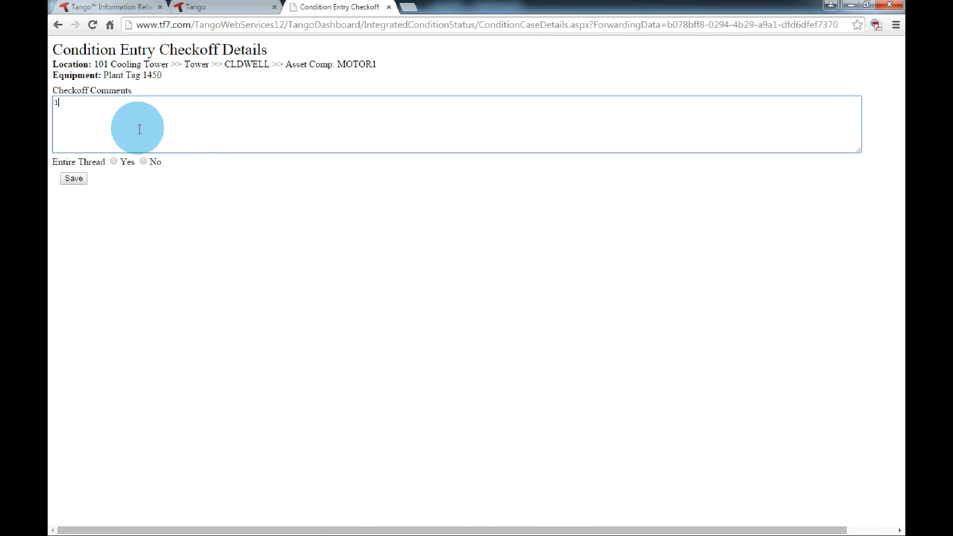
{"action": "left_click", "coordinate": [114, 161]}
{"action": "left_click", "coordinate": [72, 179]}
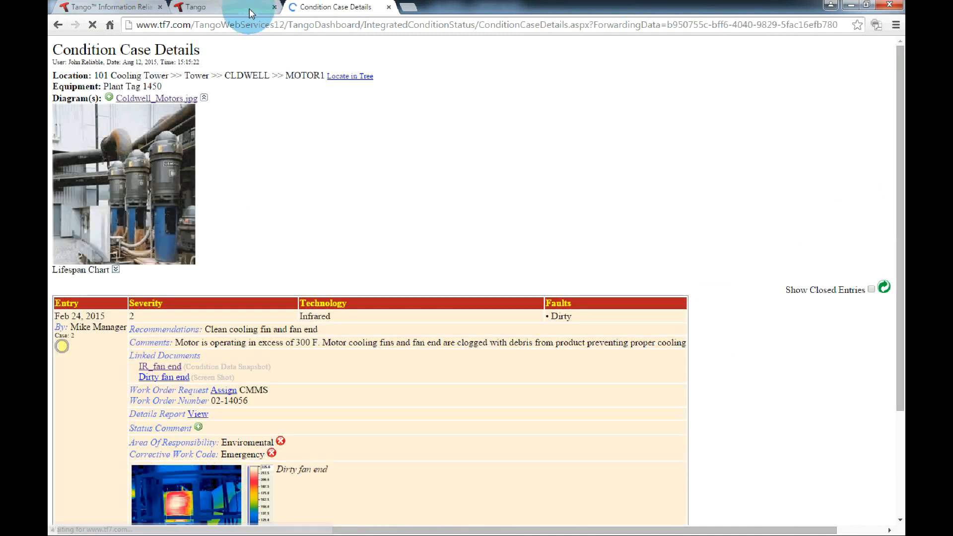
- Return to the main Tango report, refresh it, and locate the Close Entry option in MOTOR1's Case Closure column
{"action": "left_click", "coordinate": [249, 7]}
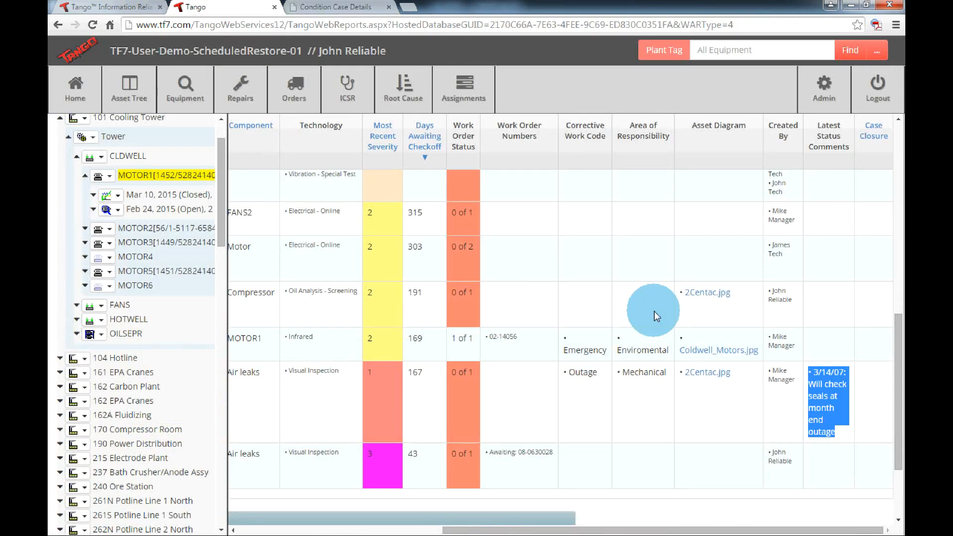
{"action": "scroll", "coordinate": [383, 207], "scroll_direction": "up", "scroll_amount": 3}
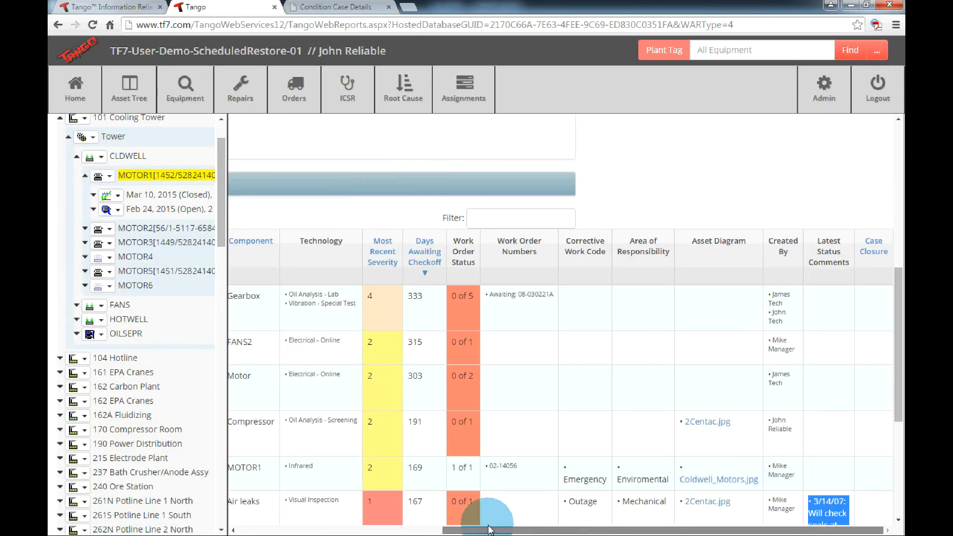
{"action": "left_click_drag", "start_coordinate": [489, 530], "coordinate": [273, 530]}
{"action": "left_click", "coordinate": [305, 218]}
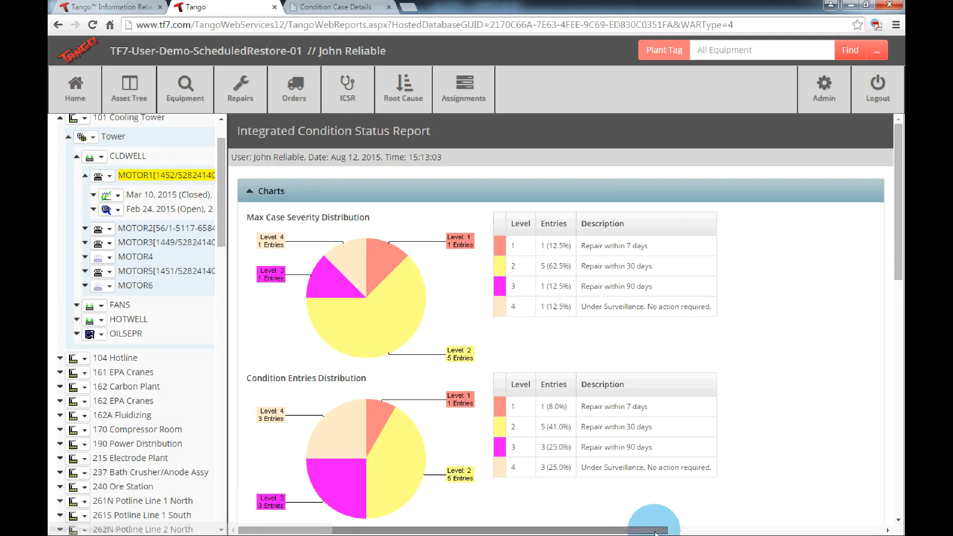
{"action": "left_click_drag", "start_coordinate": [637, 530], "coordinate": [819, 444]}
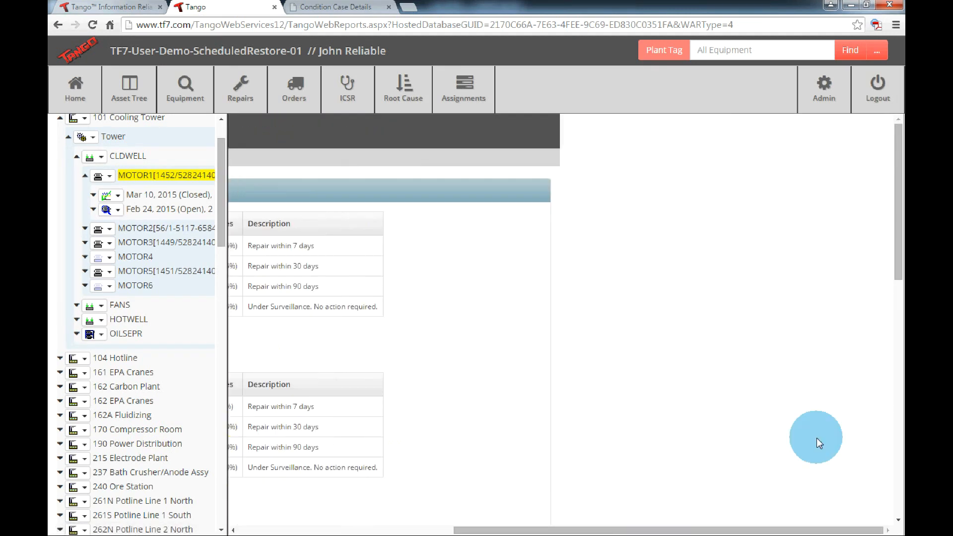
{"action": "scroll", "coordinate": [803, 428], "scroll_direction": "down", "scroll_amount": 5}
{"action": "left_click", "coordinate": [859, 383]}
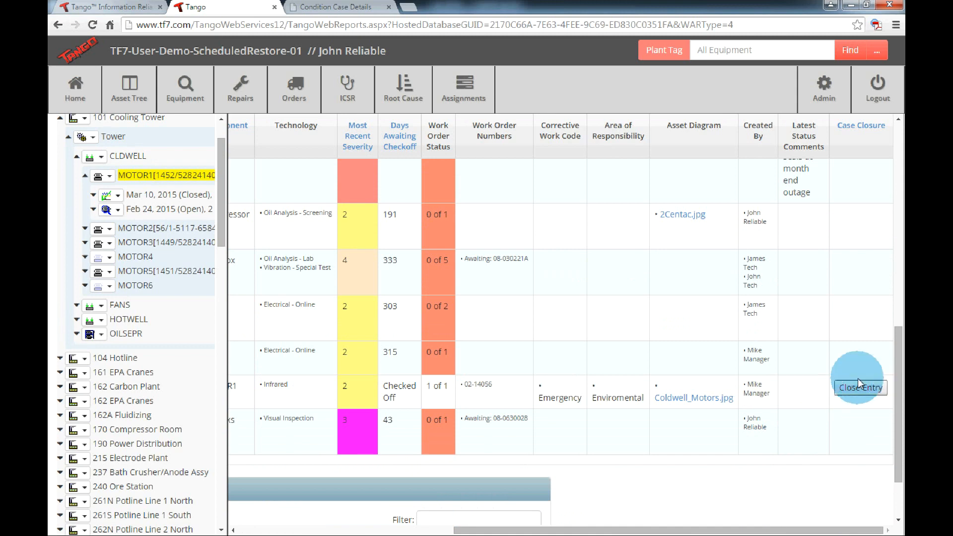
- Review the Locations with Recently Closed Condition Entries table and locate its CLDWELL MOTOR1 entry in the asset tree
{"action": "left_click_drag", "start_coordinate": [638, 530], "coordinate": [421, 532]}
{"action": "scroll", "coordinate": [508, 431], "scroll_direction": "down", "scroll_amount": 2}
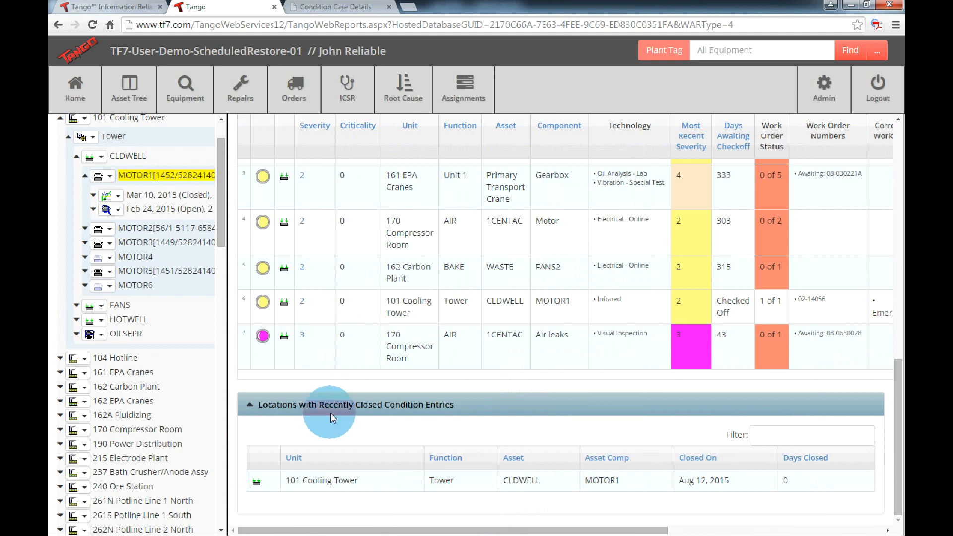
{"action": "left_click_drag", "start_coordinate": [777, 479], "coordinate": [813, 497]}
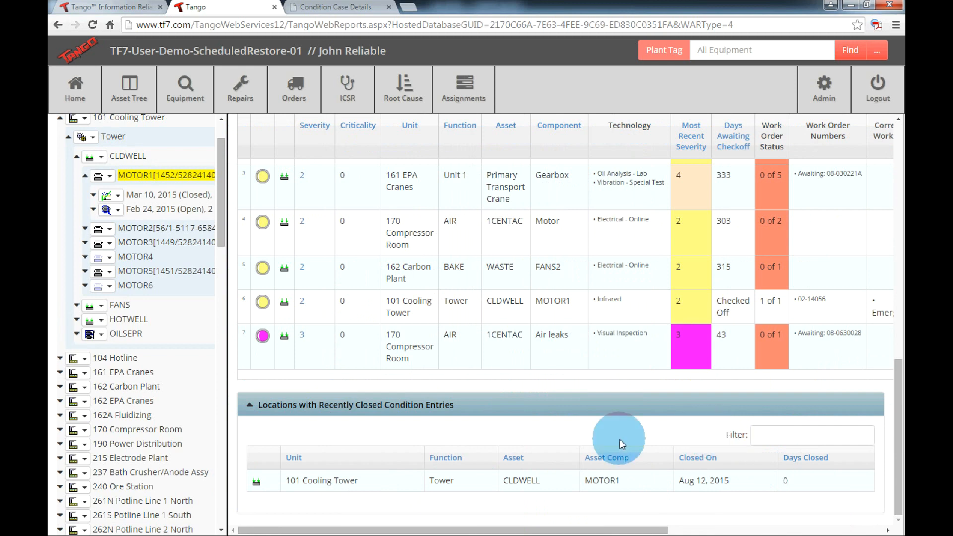
{"action": "left_click", "coordinate": [256, 481]}
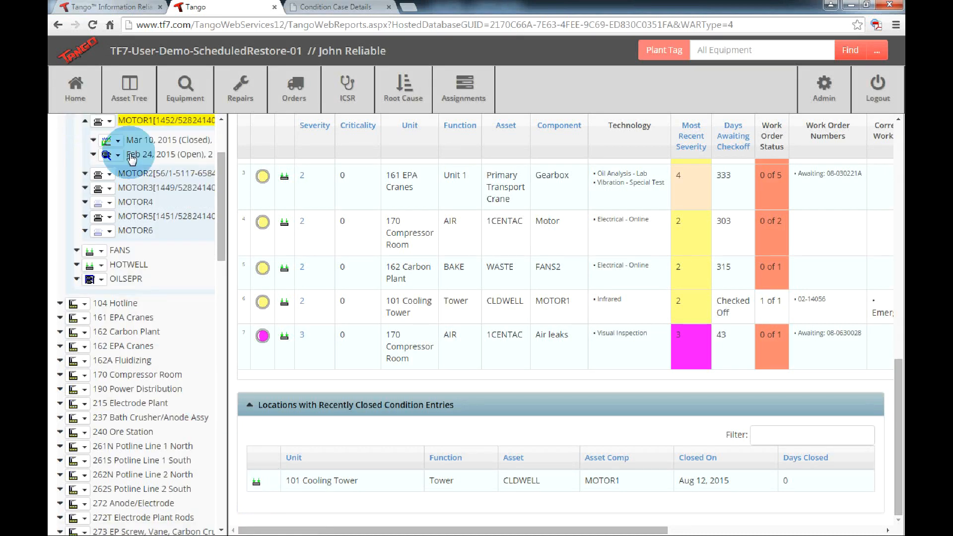
- Switch to Tango Database Administration and open the condition management settings
{"action": "left_click", "coordinate": [229, 166]}
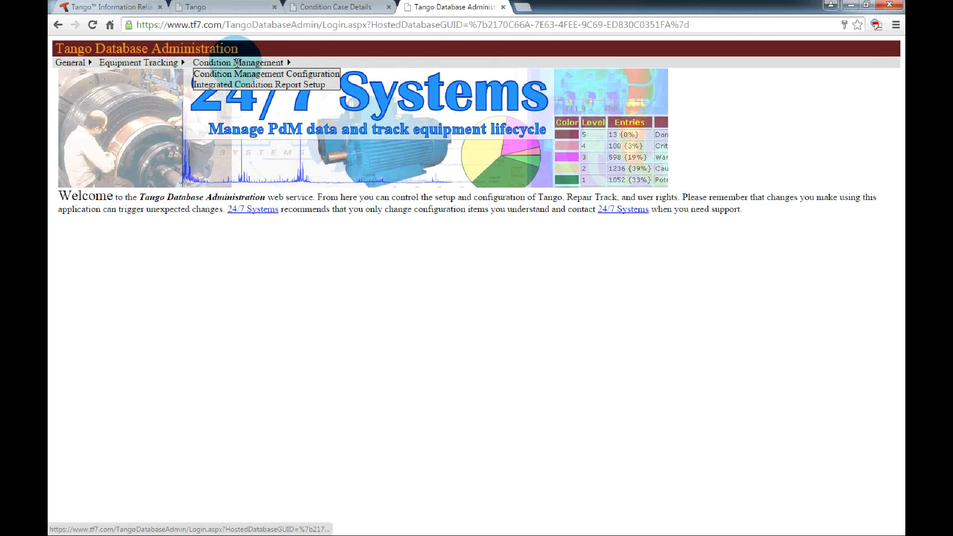
{"action": "left_click", "coordinate": [264, 79]}
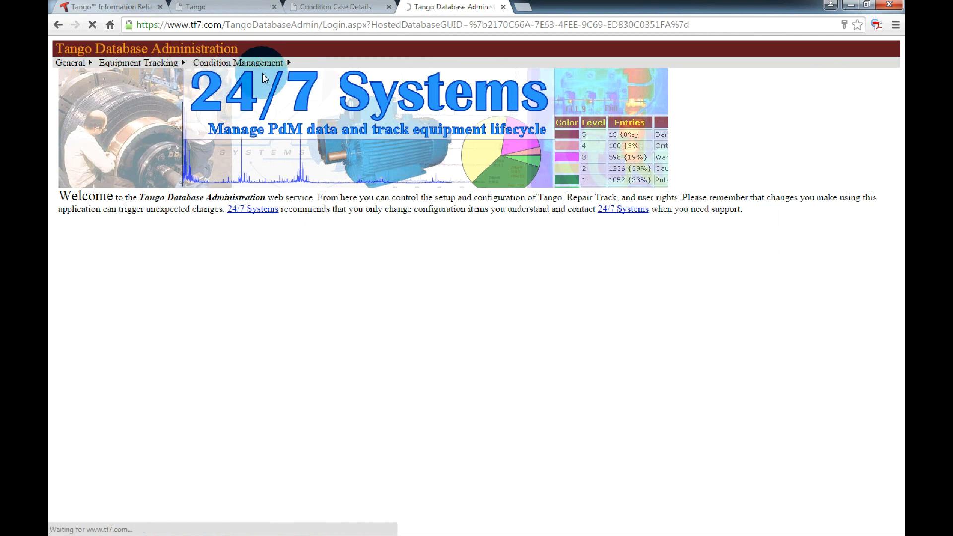